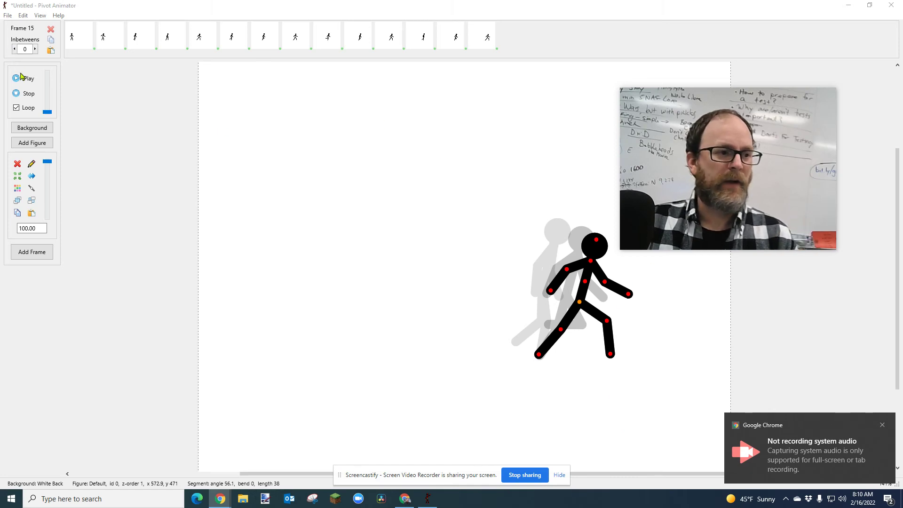
# Step: Play the stick-figure walk cycle on loop, zooming into the canvas, then stop playback
pyautogui.moveTo(666, 157); pyautogui.dragTo(704, 102)
pyautogui.click(27, 79)
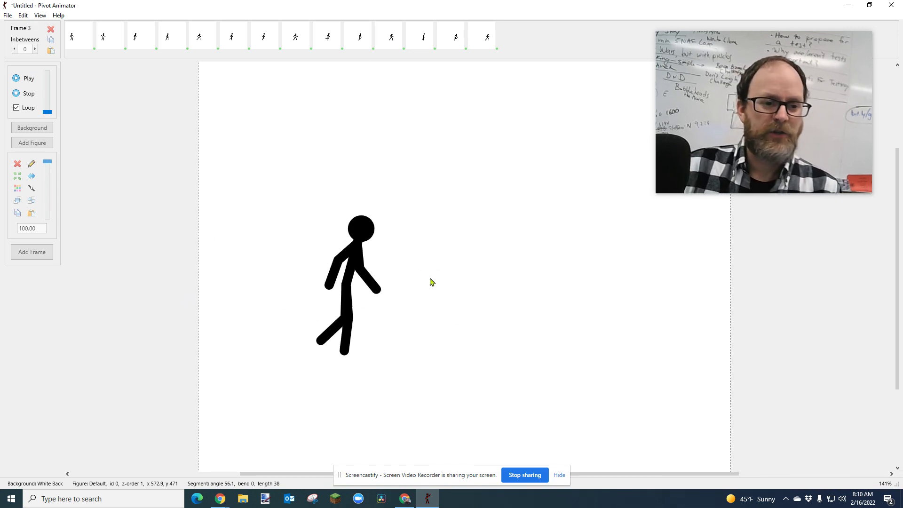
pyautogui.scroll(5, 432, 282)
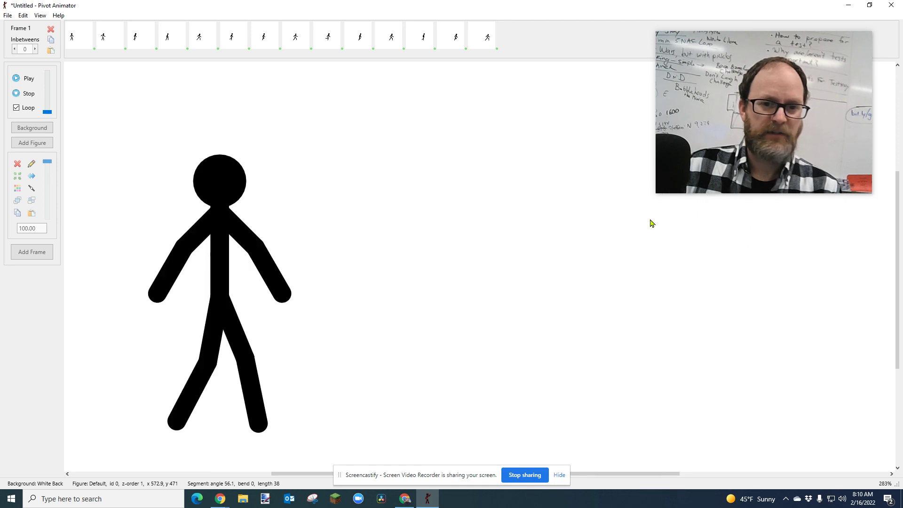
pyautogui.moveTo(730, 148); pyautogui.dragTo(747, 126)
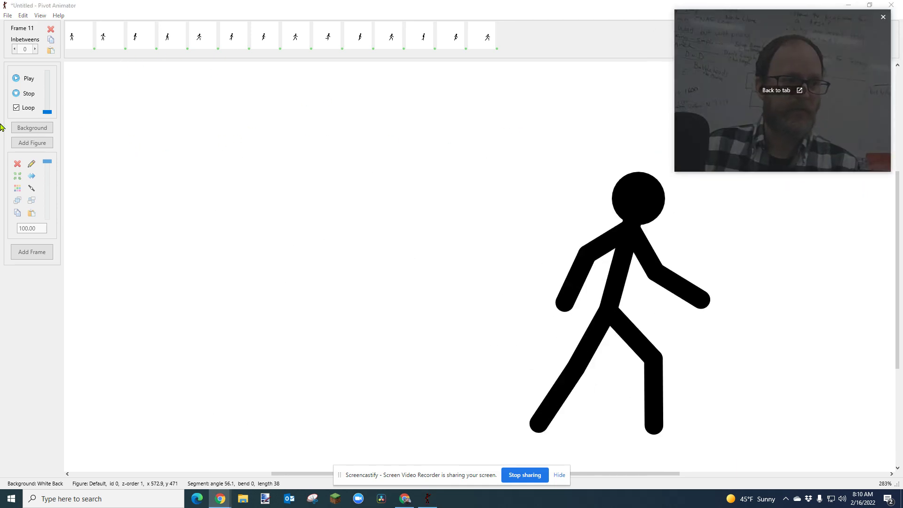
pyautogui.click(19, 93)
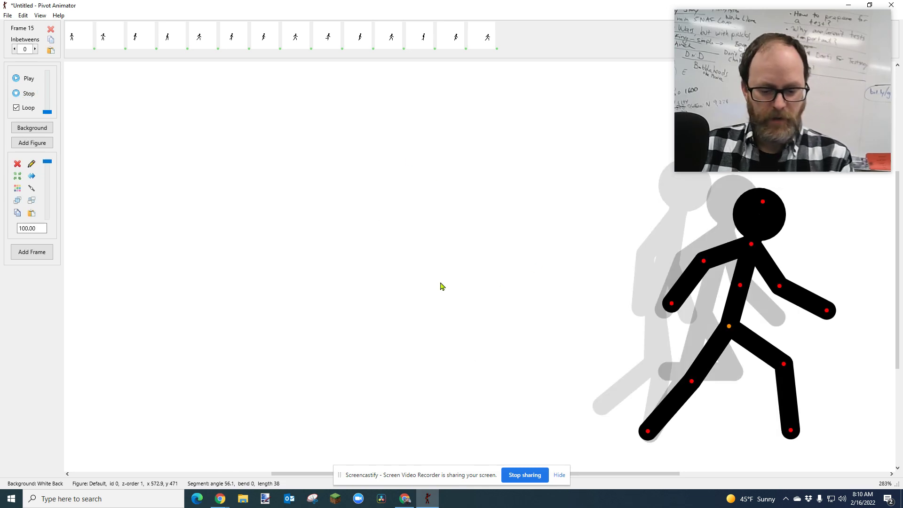
# Step: Step back through the walk cycle to frame 1, comparing frames 3 to 5 along the way
pyautogui.press('Left')
pyautogui.press('Left')
pyautogui.press('Left')
pyautogui.press('Left')
pyautogui.press('Left')
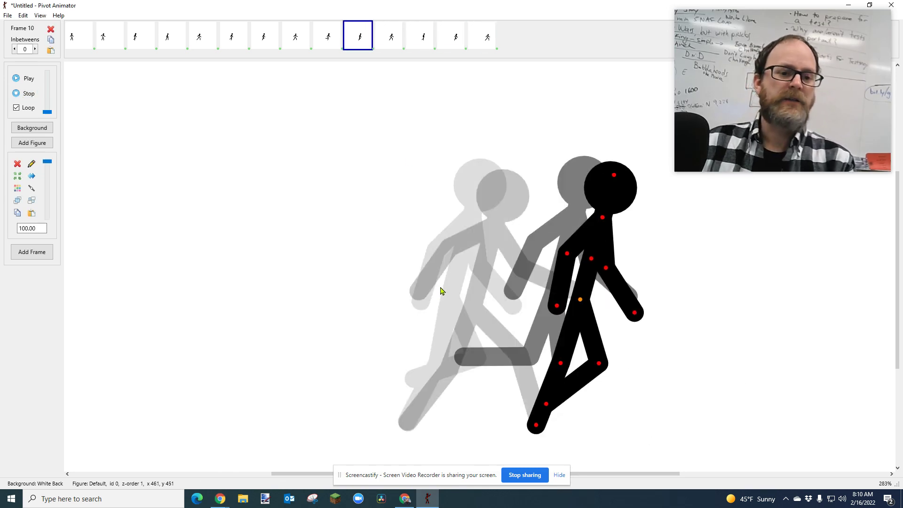
pyautogui.press('Left')
pyautogui.press('Left')
pyautogui.press('Left')
pyautogui.press('Left')
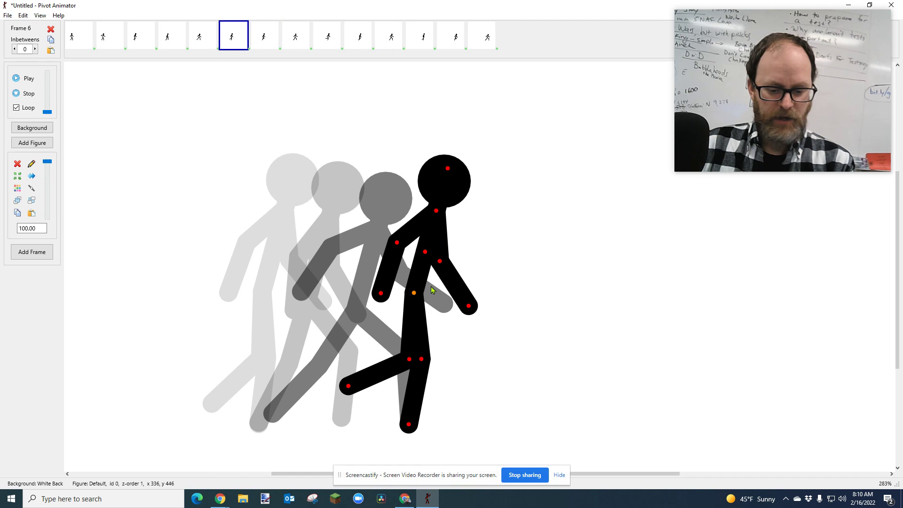
pyautogui.press('Left')
pyautogui.press('Left')
pyautogui.press('Left')
pyautogui.press('Left')
pyautogui.press('Left')
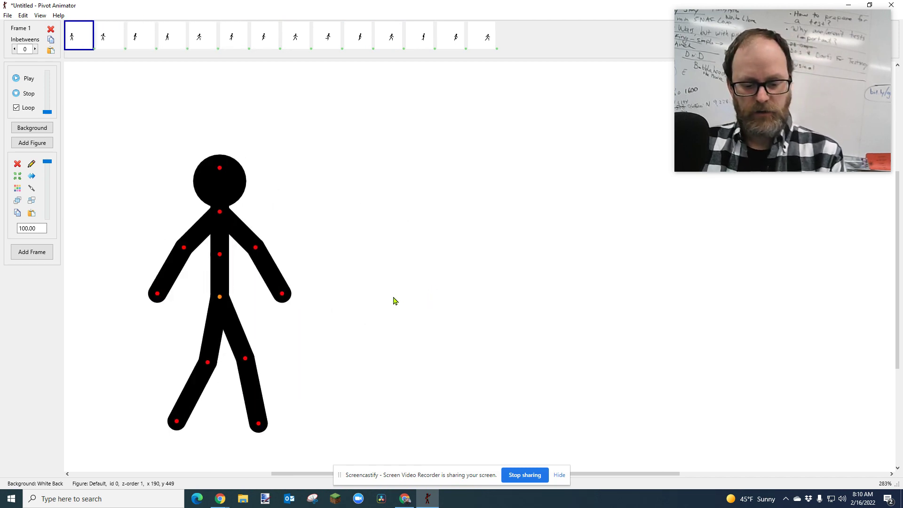
pyautogui.press('Right')
pyautogui.press('Right')
pyautogui.press('Right')
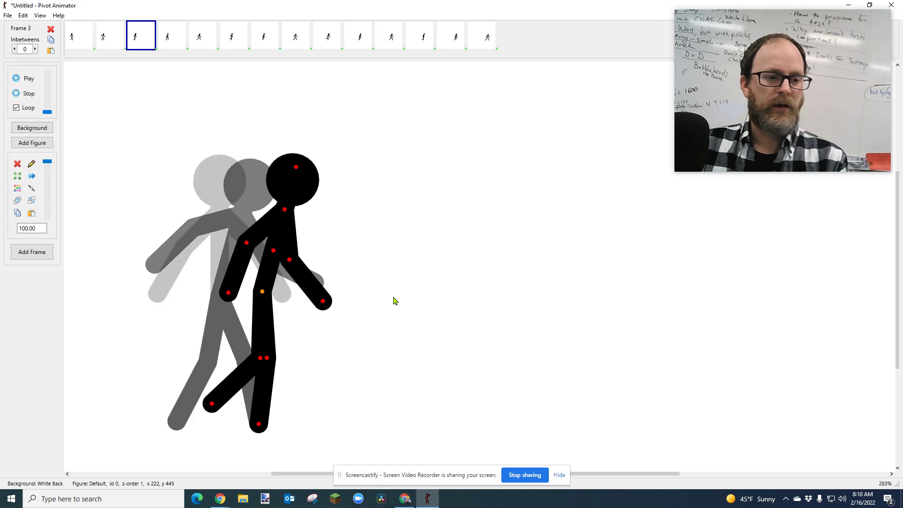
pyautogui.press('Right')
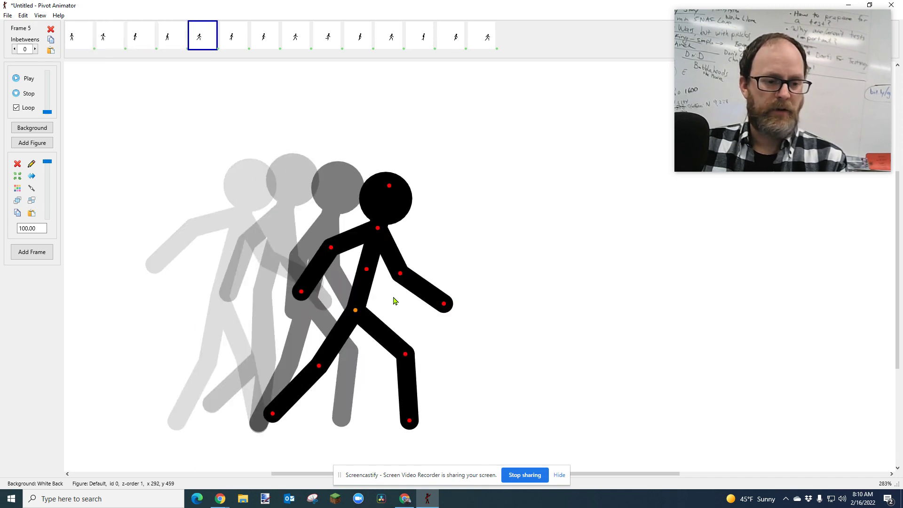
pyautogui.press('Left')
pyautogui.press('Left')
pyautogui.press('Right')
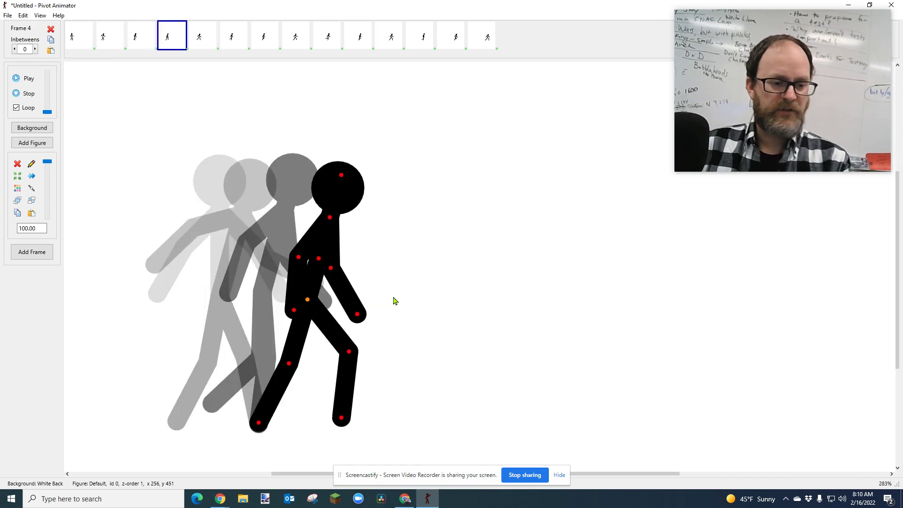
pyautogui.press('Left')
pyautogui.press('Left')
pyautogui.press('Left')
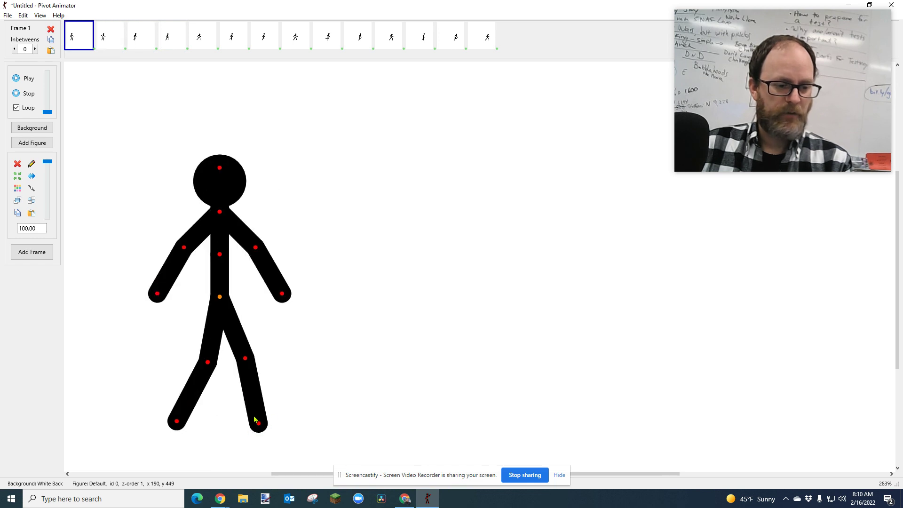
# Step: Step forward from frame 1 to frame 6, rechecking frames 3 and 4
pyautogui.press('Right')
pyautogui.press('Right')
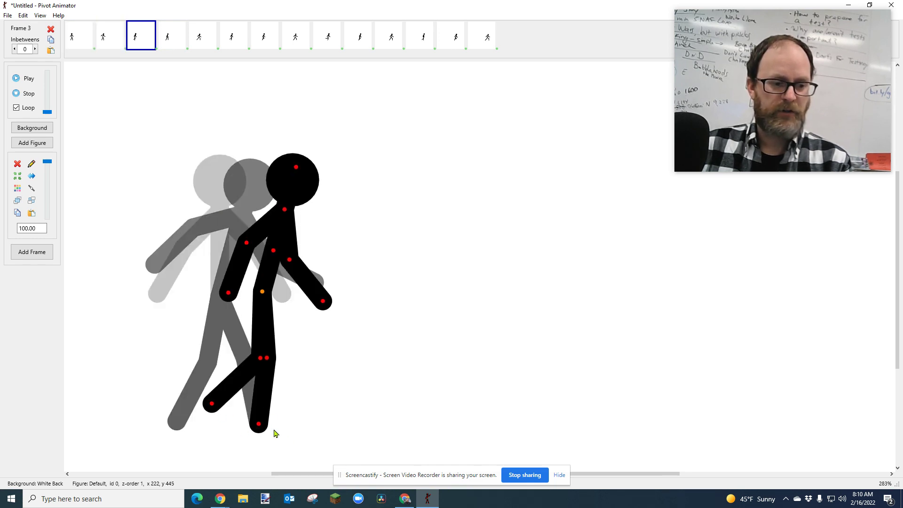
pyautogui.press('Right')
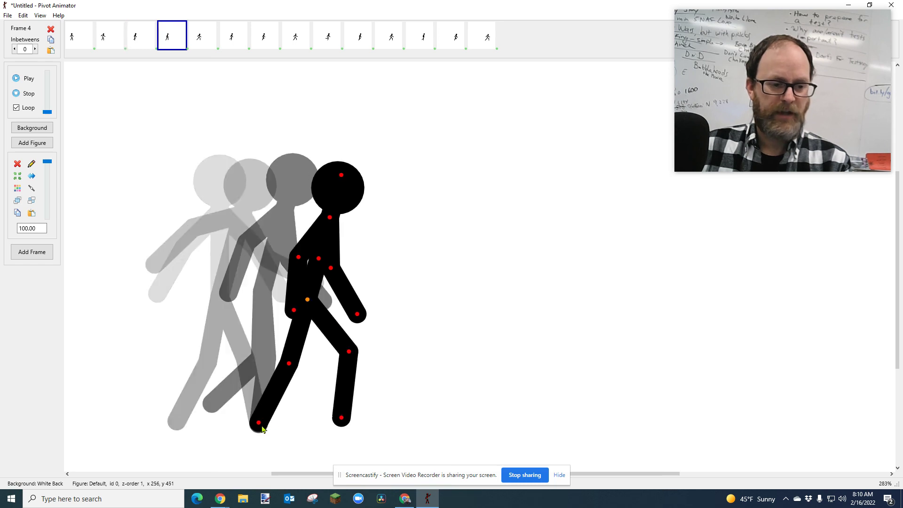
pyautogui.press('Left')
pyautogui.press('Right')
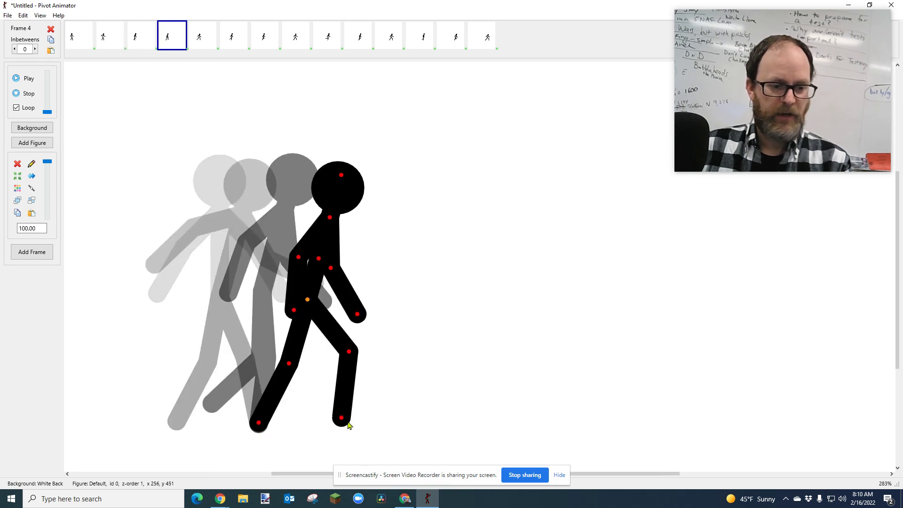
pyautogui.press('Right')
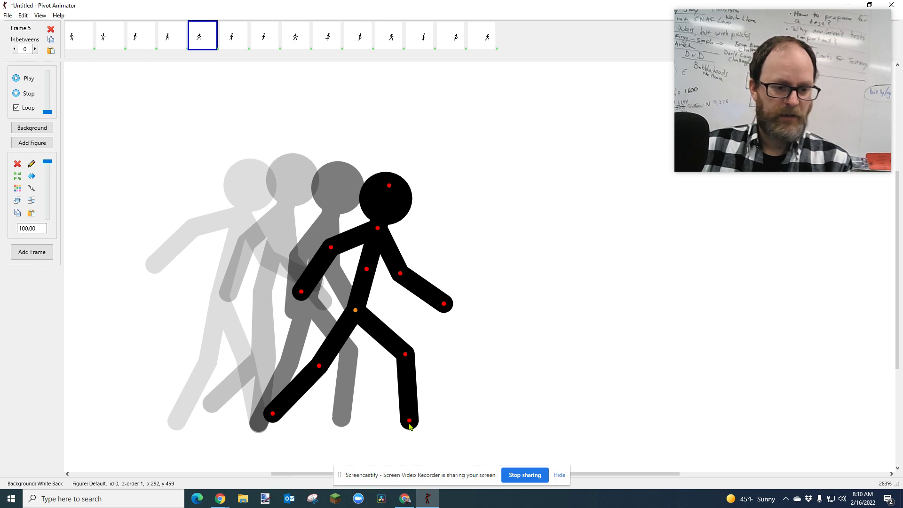
pyautogui.press('Right')
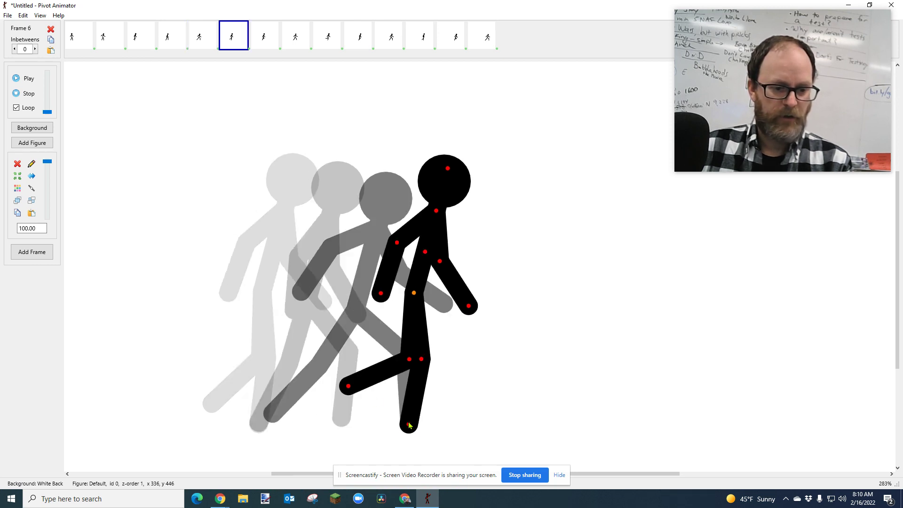
# Step: Nudge the foot joint and body slightly on frames 7, 8 and 9 to smooth the stride
pyautogui.press('Right')
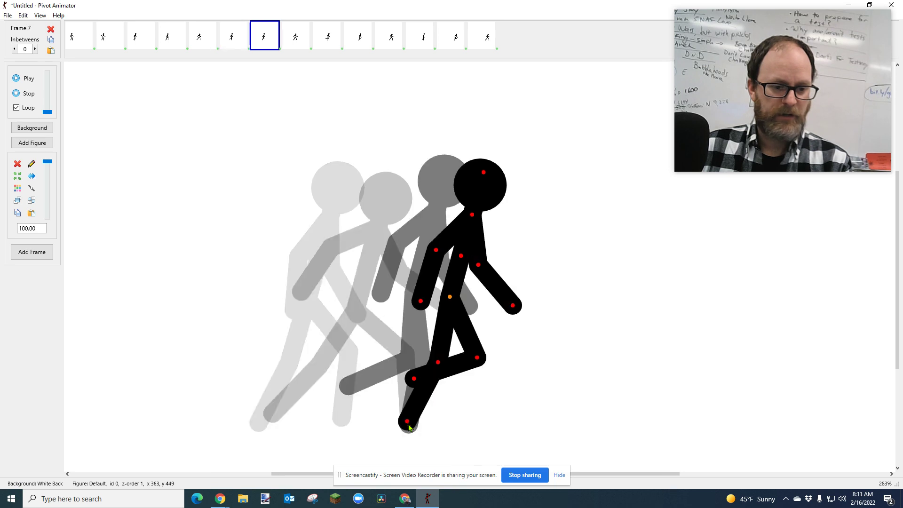
pyautogui.moveTo(409, 427); pyautogui.dragTo(410, 429)
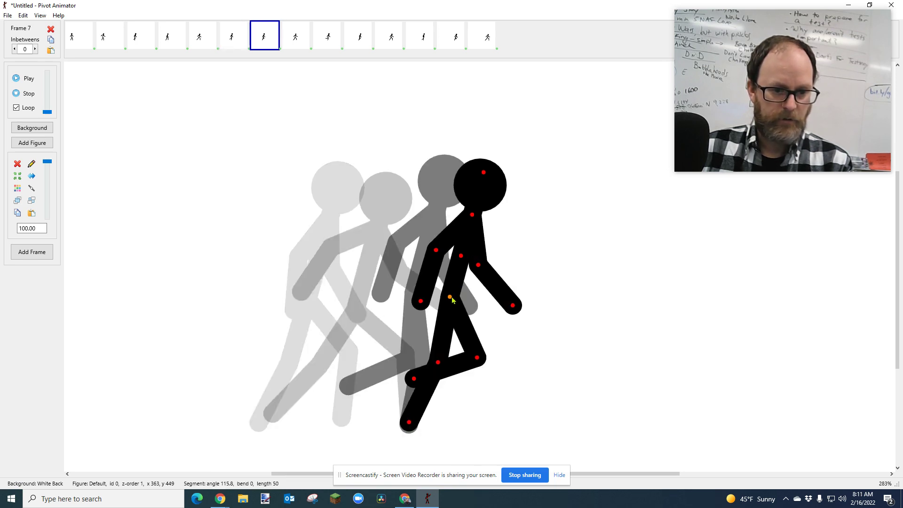
pyautogui.moveTo(450, 298); pyautogui.dragTo(450, 299)
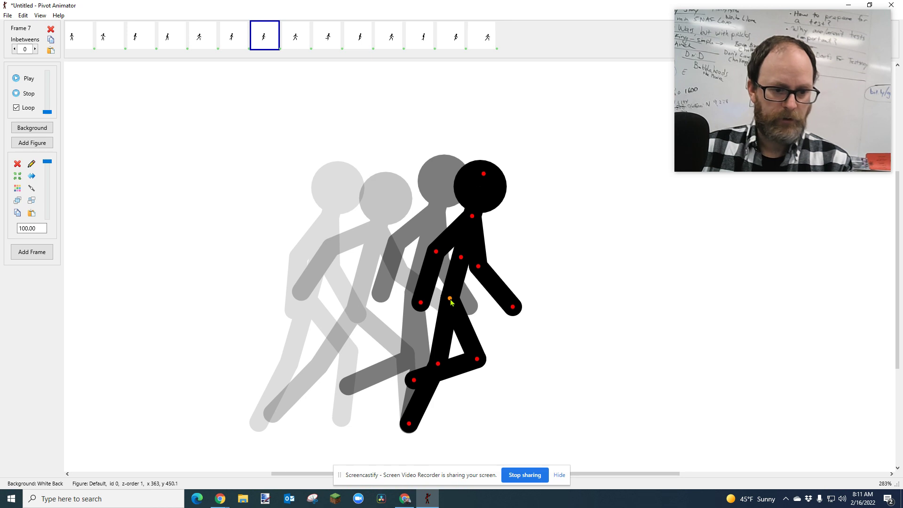
pyautogui.press('Right')
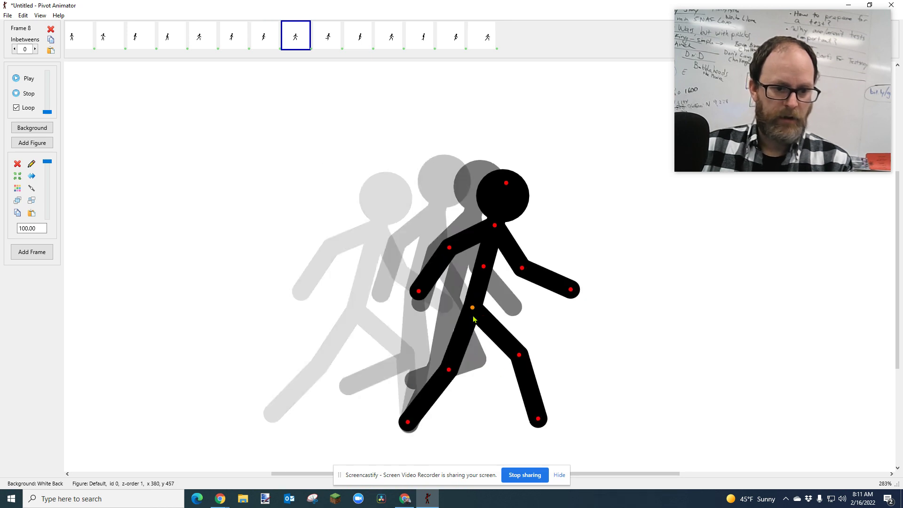
pyautogui.moveTo(472, 309); pyautogui.dragTo(474, 310)
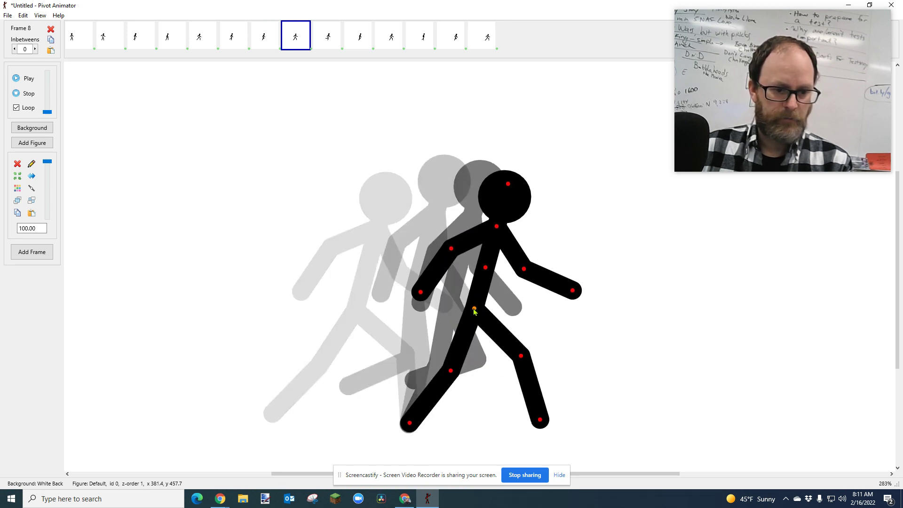
pyautogui.press('Right')
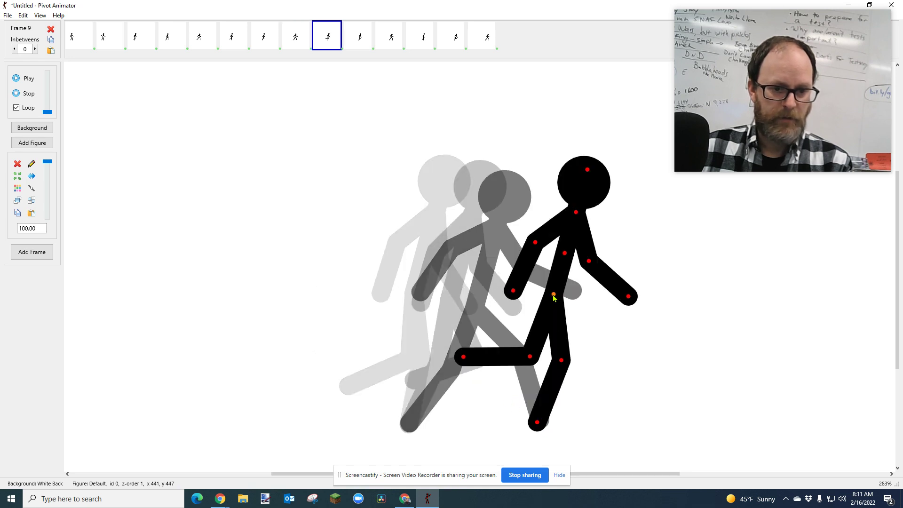
pyautogui.moveTo(554, 297); pyautogui.dragTo(557, 296)
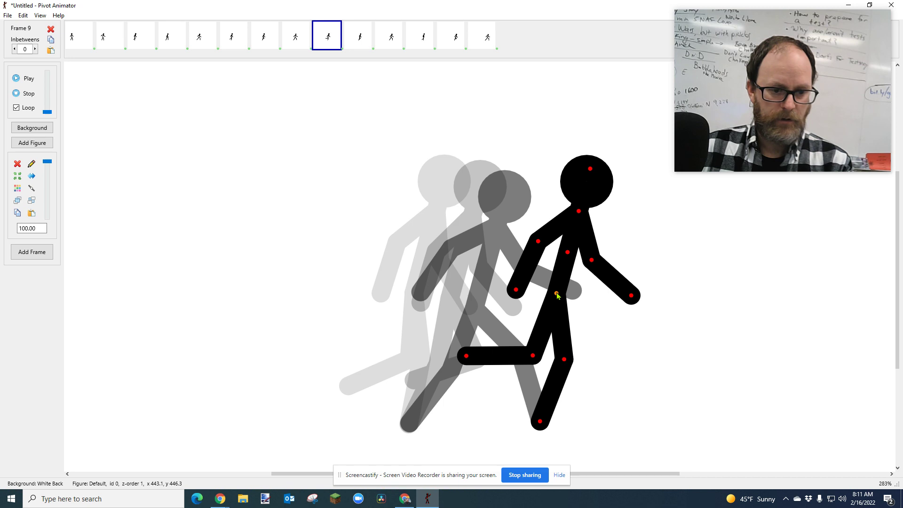
# Step: Nudge frame 10's figure slightly right and up, comparing it with earlier frames
pyautogui.press('Right')
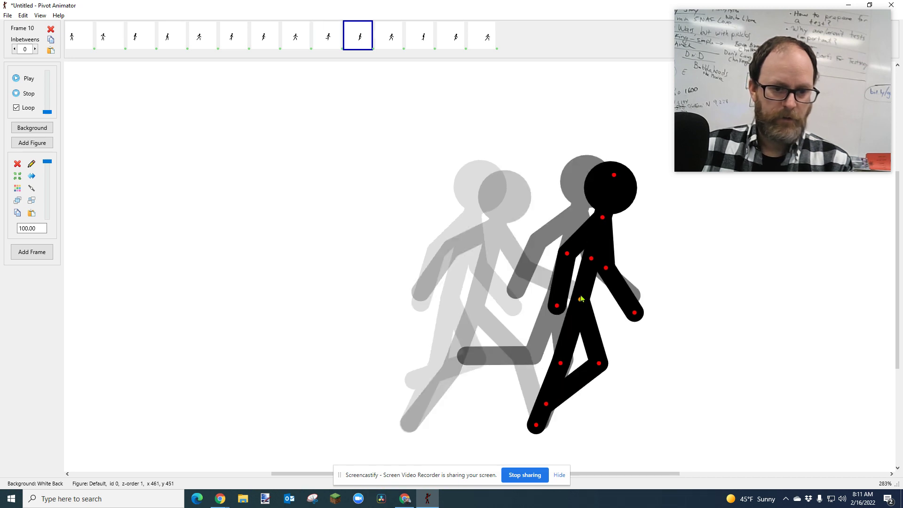
pyautogui.moveTo(582, 301); pyautogui.dragTo(584, 299)
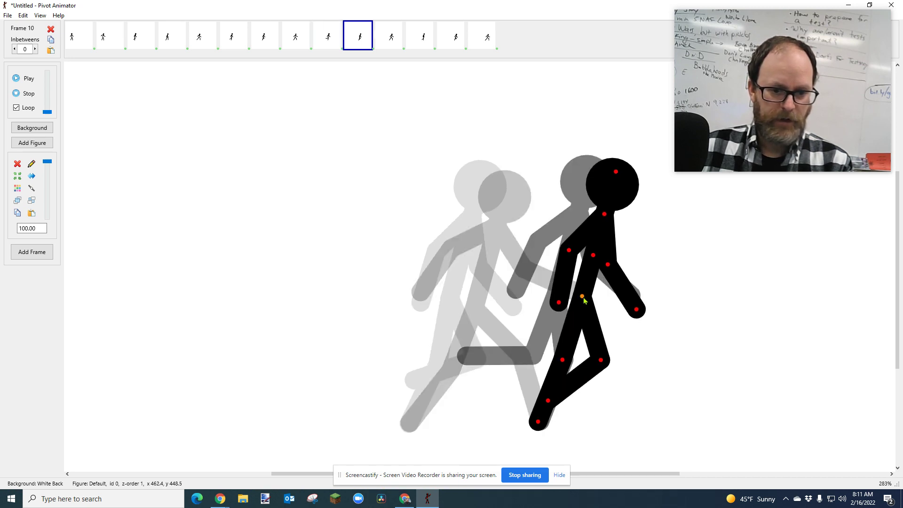
pyautogui.press('Left')
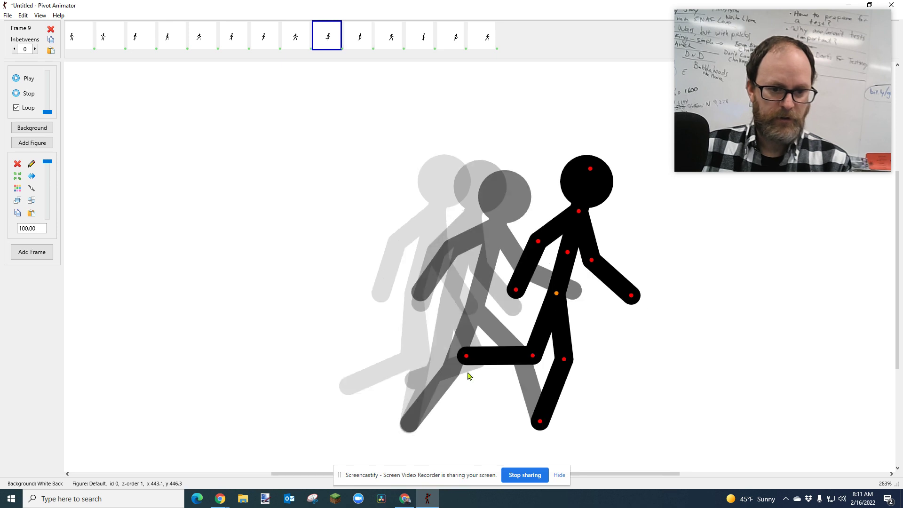
pyautogui.press('Left')
pyautogui.press('Right')
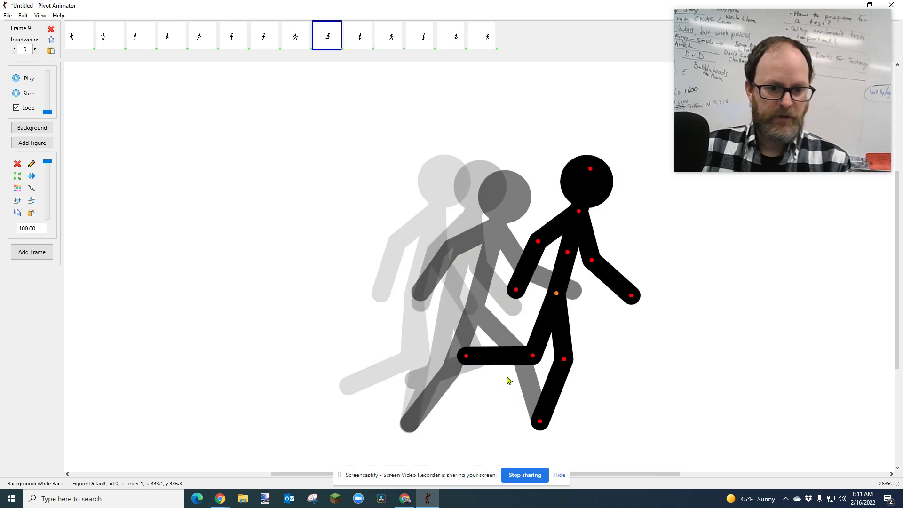
pyautogui.press('Right')
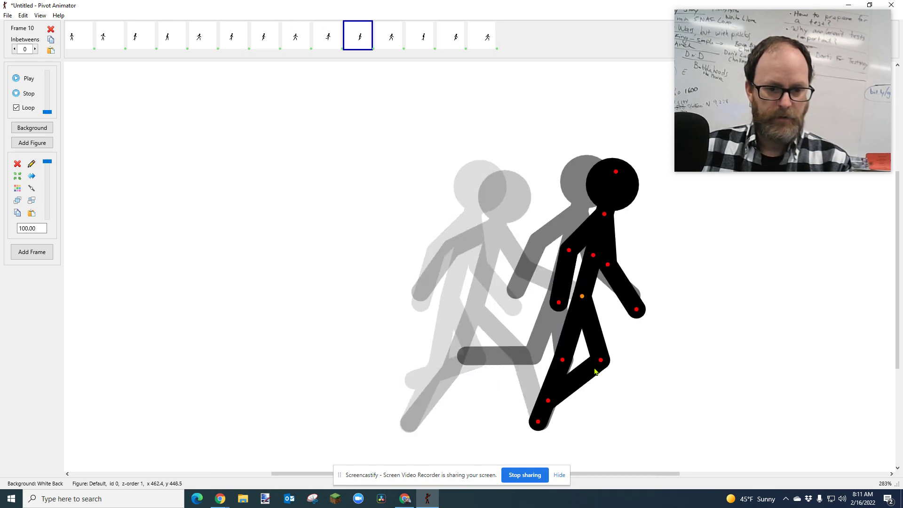
# Step: Bend frame 10's lower leg upward at the foot, checking motion against frames 8 and 9
pyautogui.moveTo(548, 401); pyautogui.dragTo(547, 379)
pyautogui.press('Left')
pyautogui.press('Right')
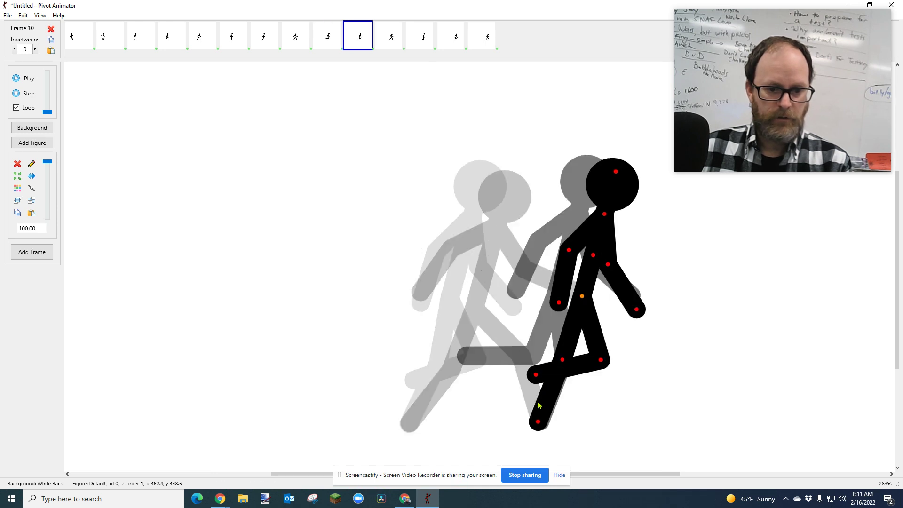
pyautogui.press('Left')
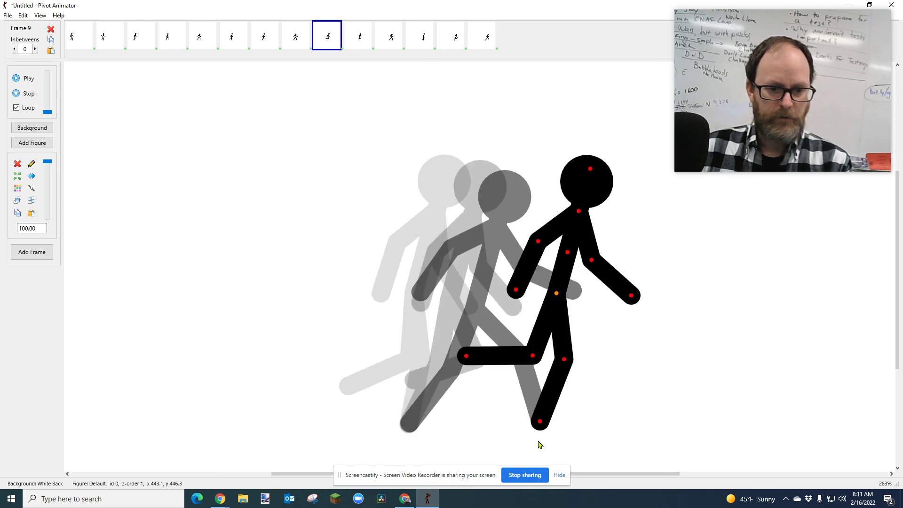
pyautogui.press('Left')
pyautogui.press('Right')
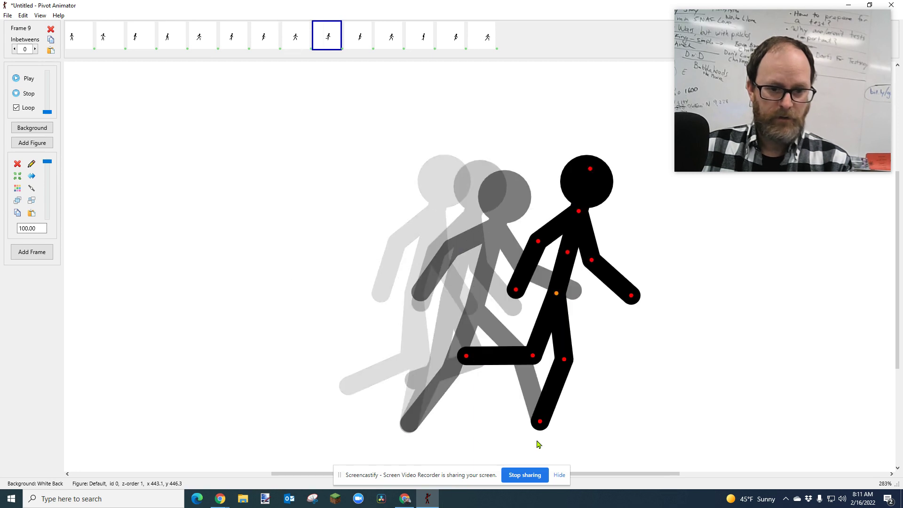
pyautogui.press('Right')
# Step: Reposition frame 10's knees, shift the figure right and down, then review frames 9 to 12
pyautogui.moveTo(562, 361); pyautogui.dragTo(625, 358)
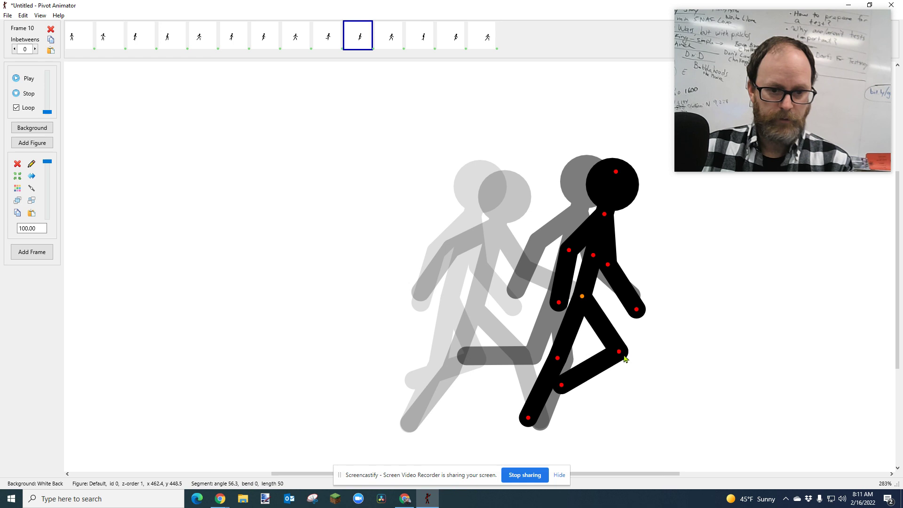
pyautogui.moveTo(582, 297); pyautogui.dragTo(594, 302)
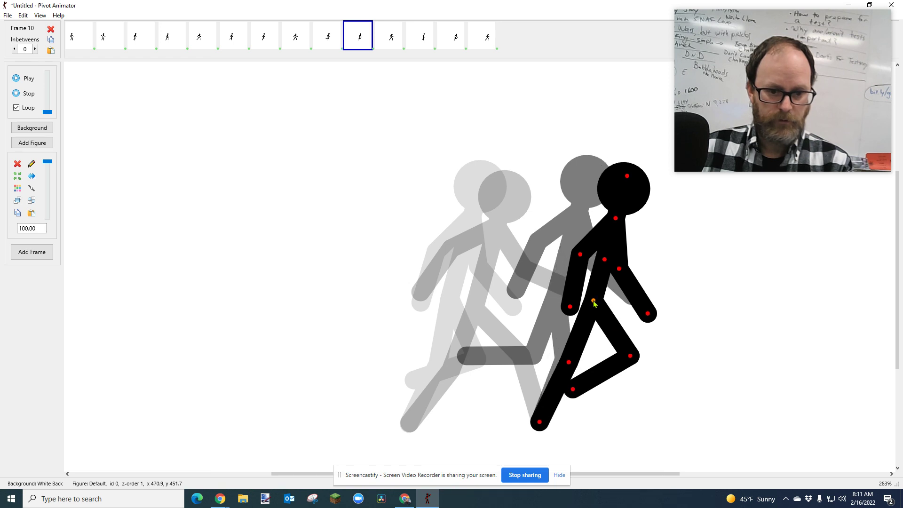
pyautogui.press('Left')
pyautogui.press('Right')
pyautogui.press('Right')
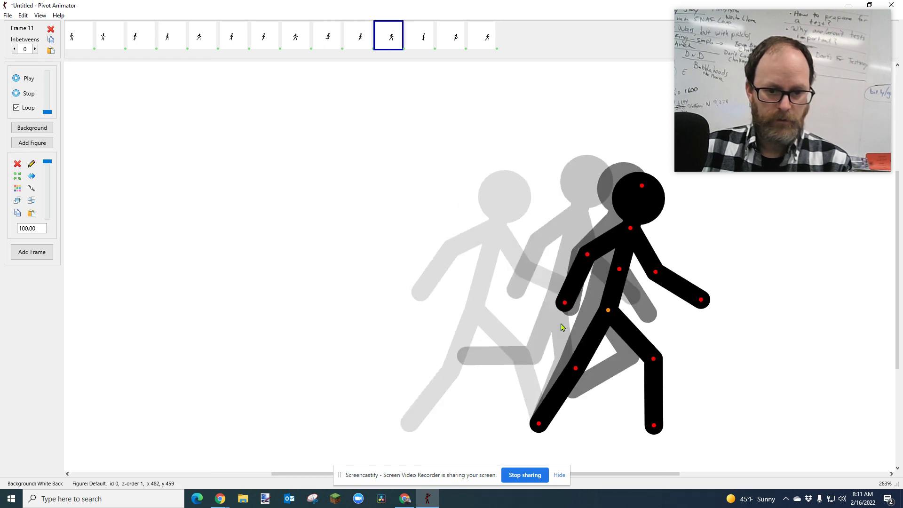
pyautogui.press('Right')
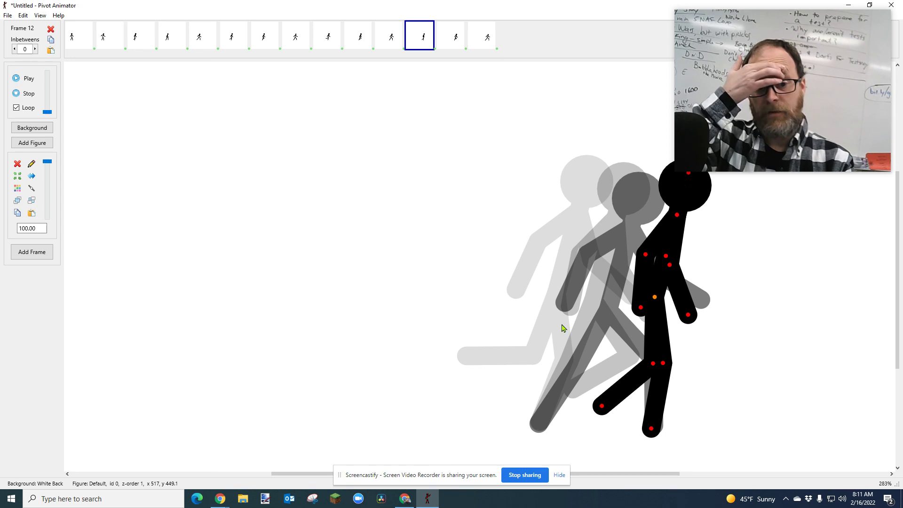
pyautogui.press('Right')
pyautogui.press('Right')
pyautogui.press('Right')
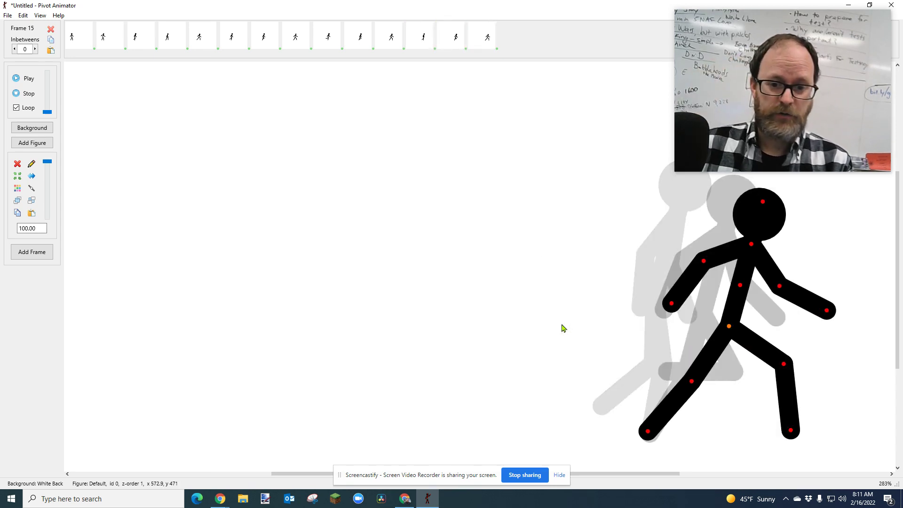
pyautogui.press('Left')
pyautogui.press('Left')
pyautogui.press('Left')
pyautogui.press('Left')
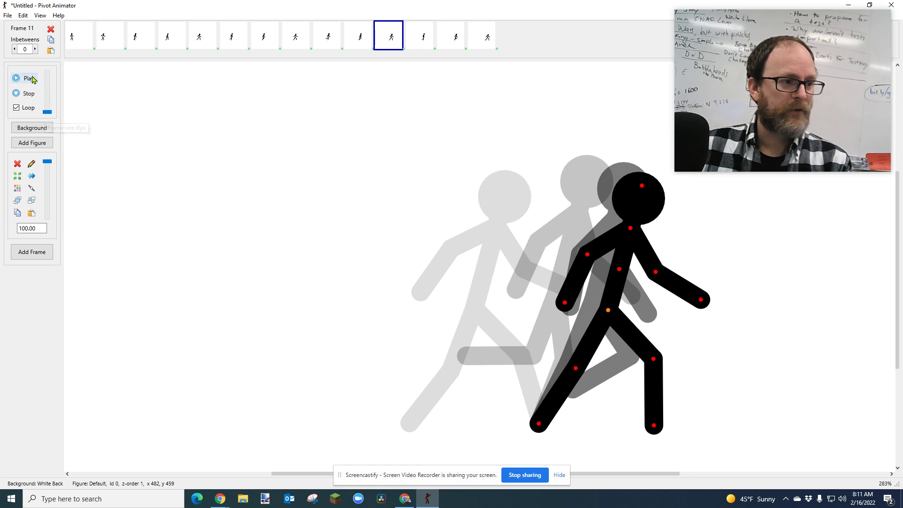
# Step: Preview the run animation, then stop and return to frame 1
pyautogui.click(29, 79)
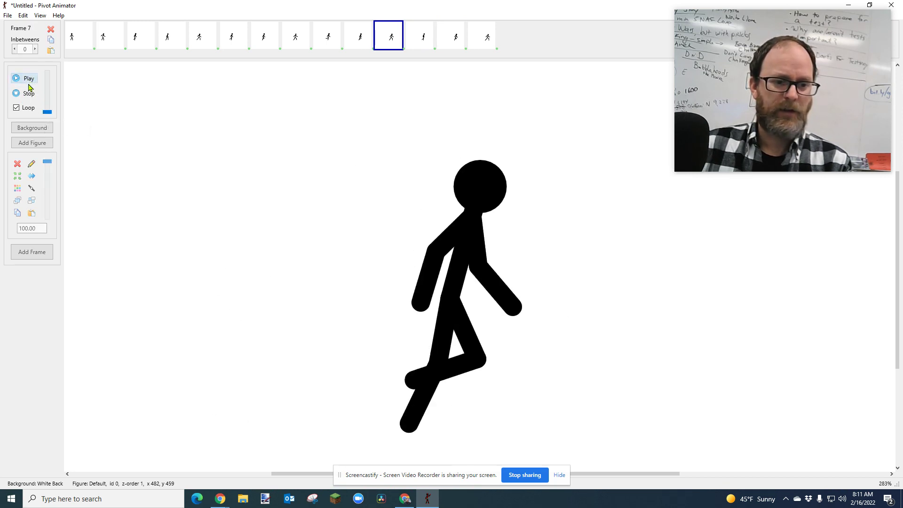
pyautogui.click(29, 93)
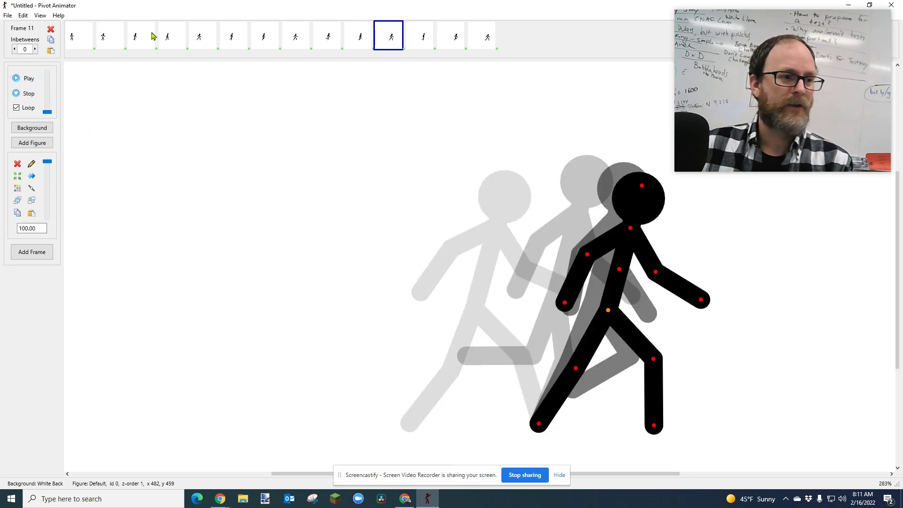
pyautogui.click(81, 40)
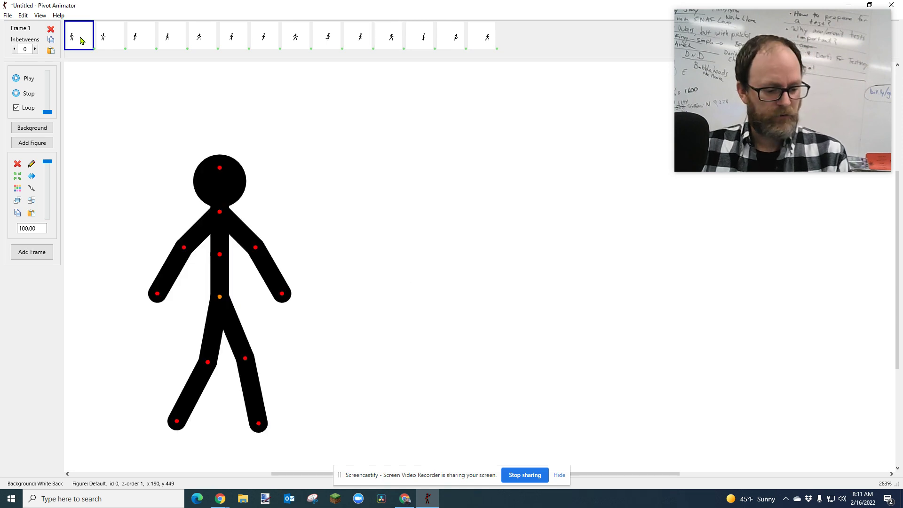
# Step: Multi-select every timeline frame and apply 5 inbetweens to all of them
pyautogui.rightClick(484, 42)
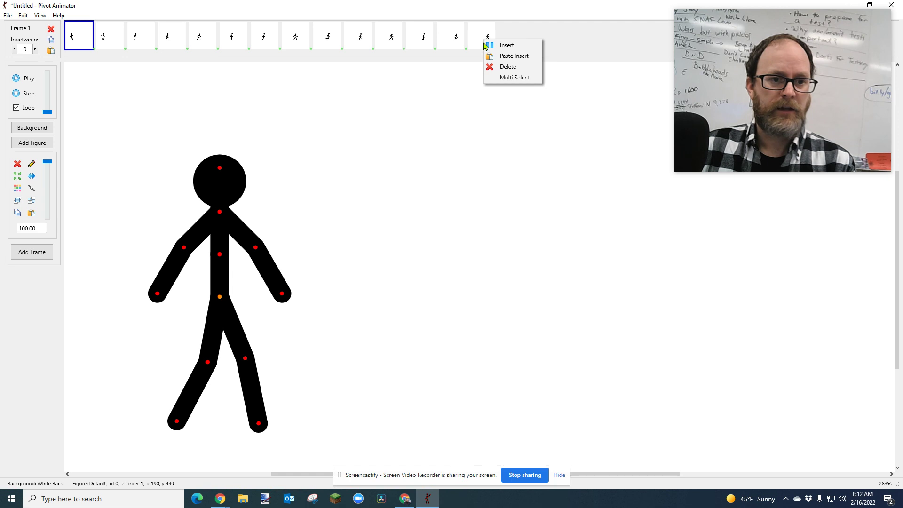
pyautogui.click(506, 78)
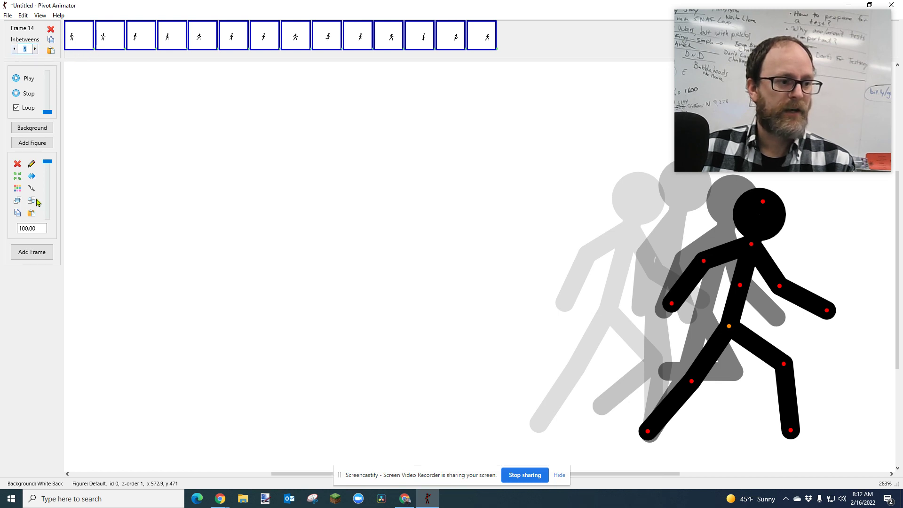
pyautogui.click(34, 254)
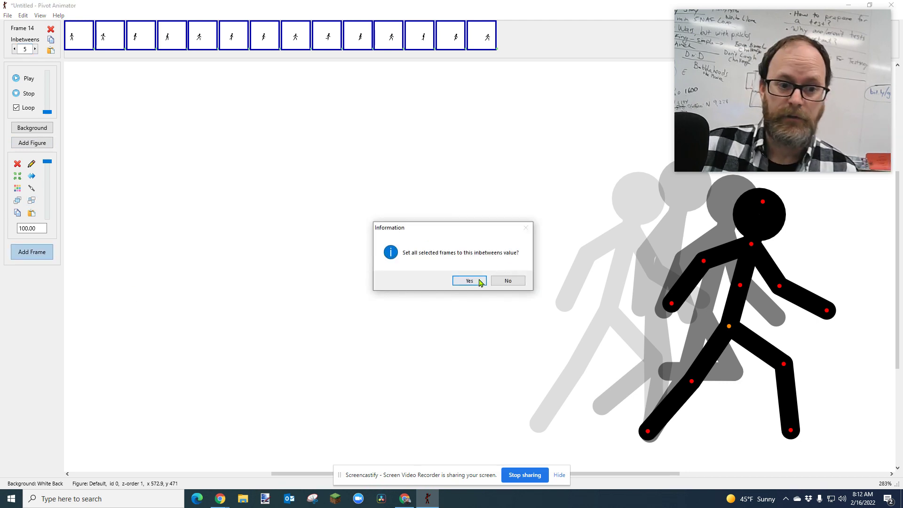
pyautogui.click(473, 281)
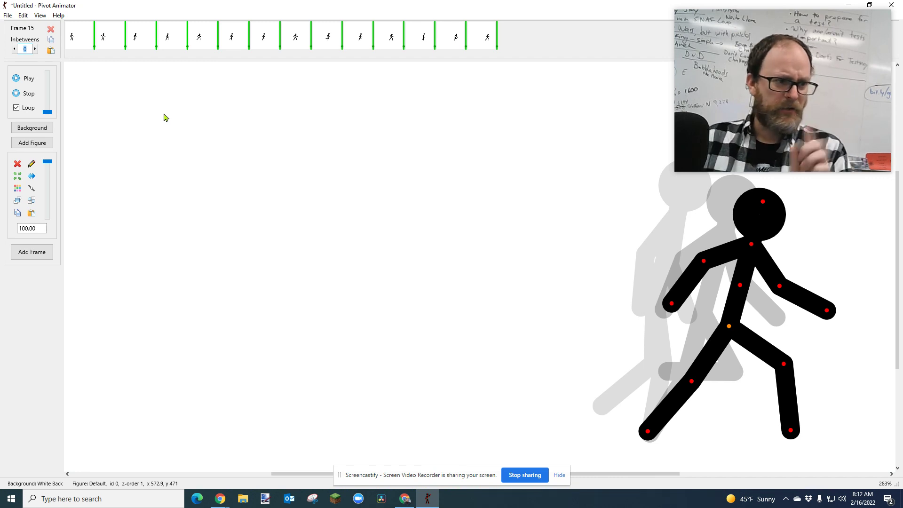
# Step: Play the smoothed animation and raise the playback speed to 11 fps
pyautogui.click(27, 79)
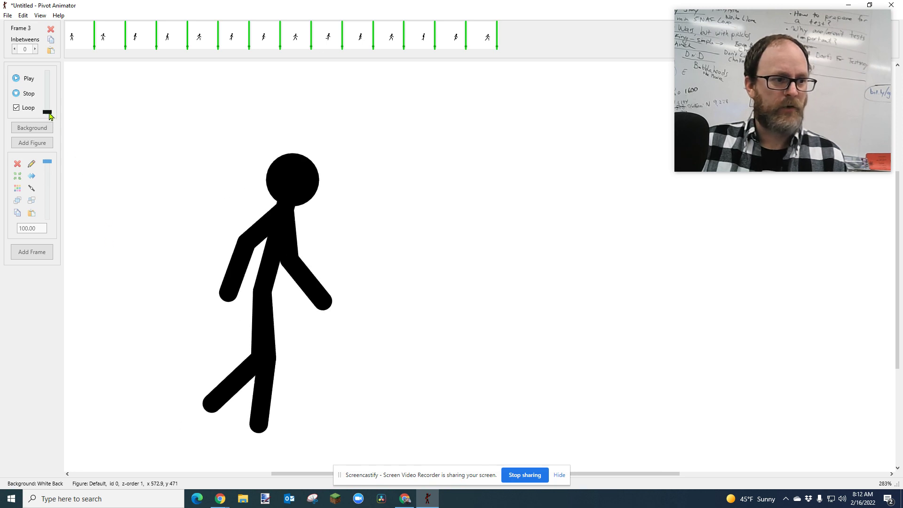
pyautogui.moveTo(47, 112); pyautogui.dragTo(52, 74)
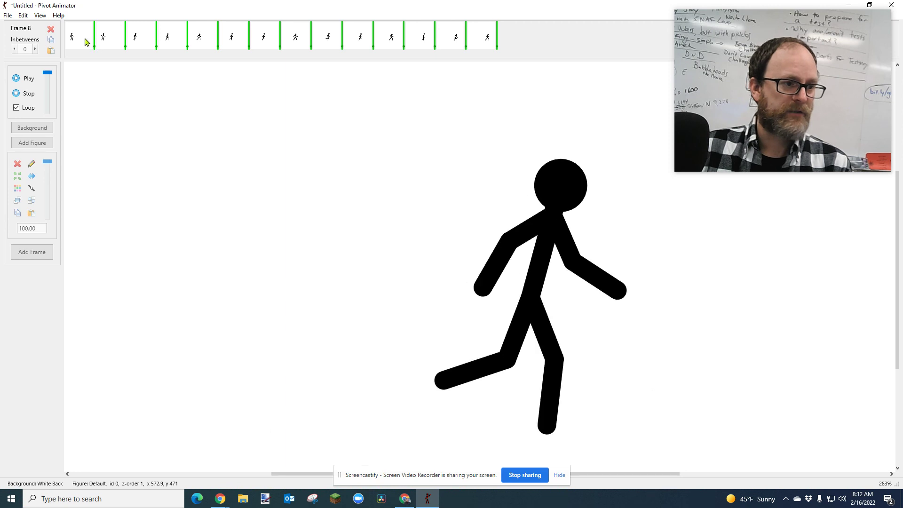
# Step: Stop playback, select all frames and set their inbetweens to 0
pyautogui.click(70, 73)
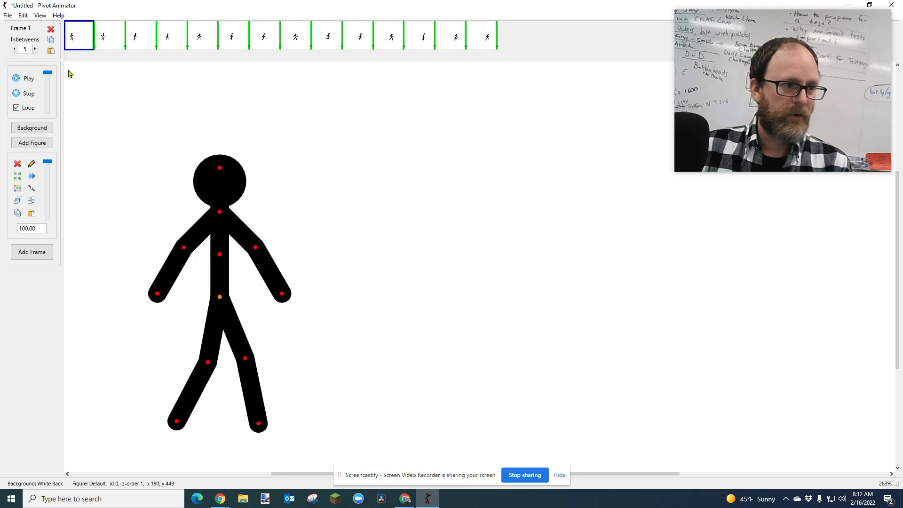
pyautogui.keyDown('shift'); pyautogui.click(485, 38); pyautogui.keyUp('shift')
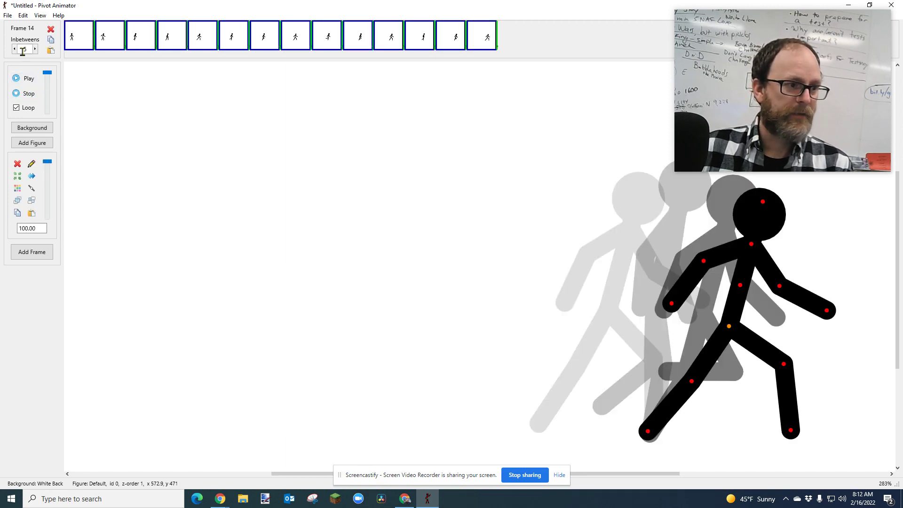
pyautogui.doubleClick(23, 50)
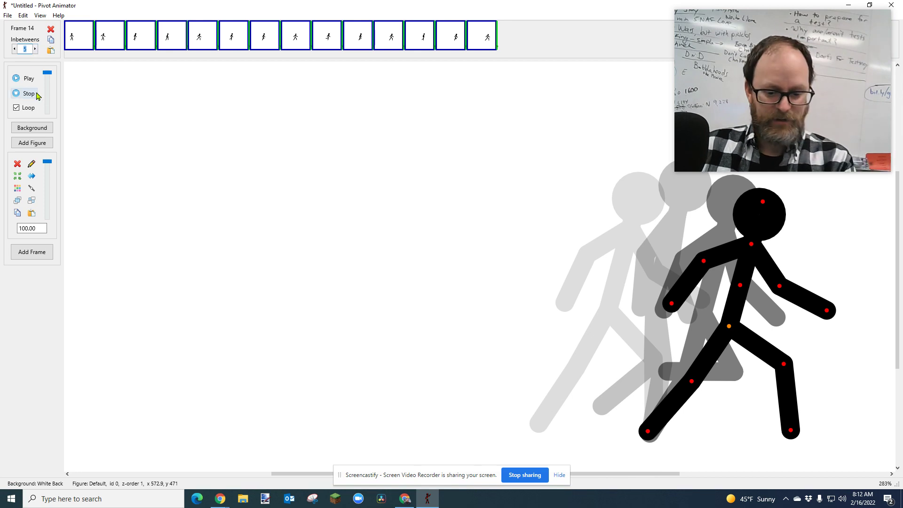
pyautogui.write('0')
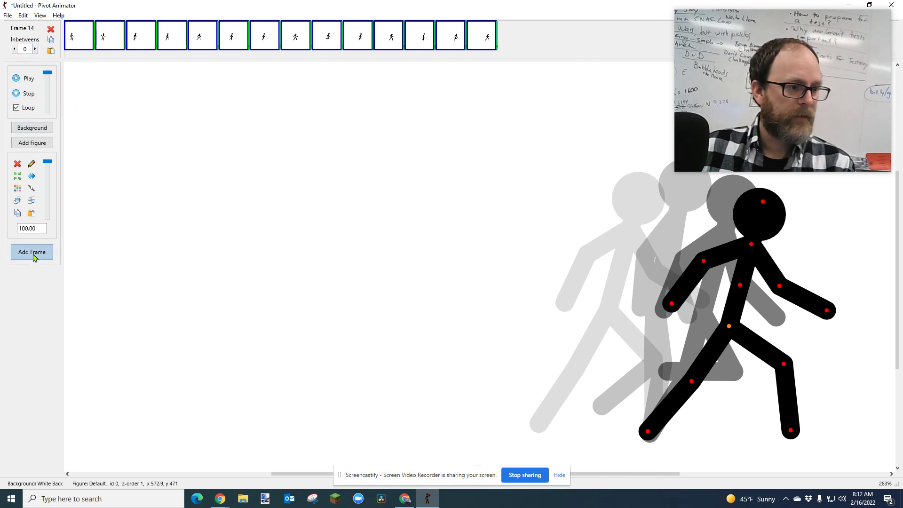
pyautogui.click(32, 253)
pyautogui.click(469, 281)
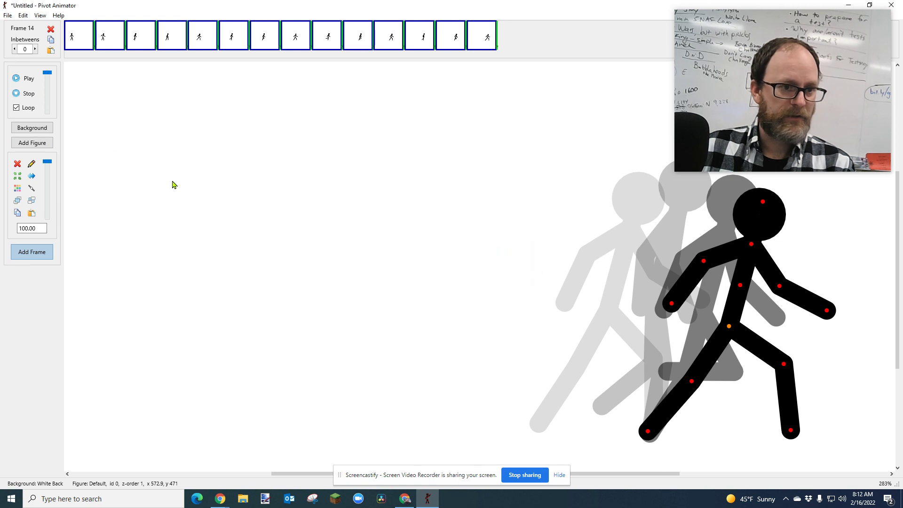
# Step: Preview the walk cycle from the start, then stop and reselect all 14 frames
pyautogui.click(22, 79)
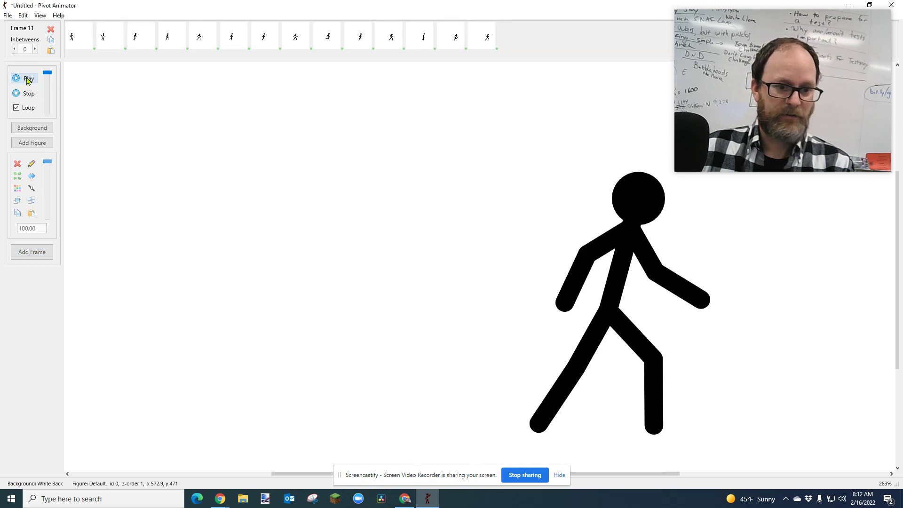
pyautogui.click(26, 94)
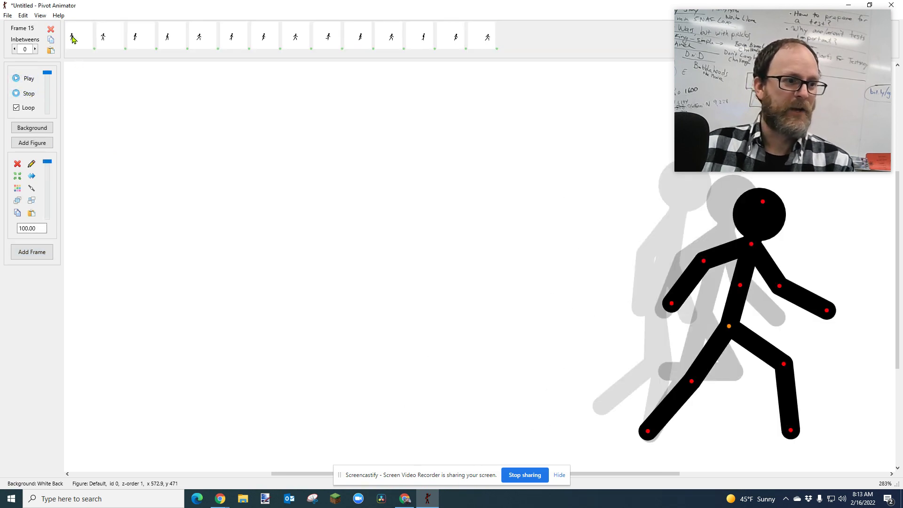
pyautogui.keyDown('shift'); pyautogui.click(480, 45); pyautogui.keyUp('shift')
# Step: Apply 15 inbetweens to all 14 frames and play the smoothed walk cycle
pyautogui.doubleClick(28, 49)
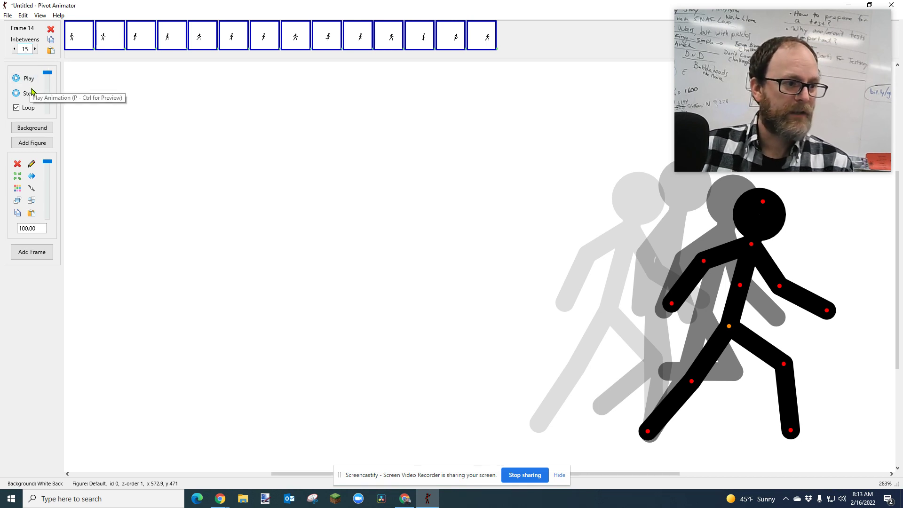
pyautogui.click(32, 252)
pyautogui.click(468, 280)
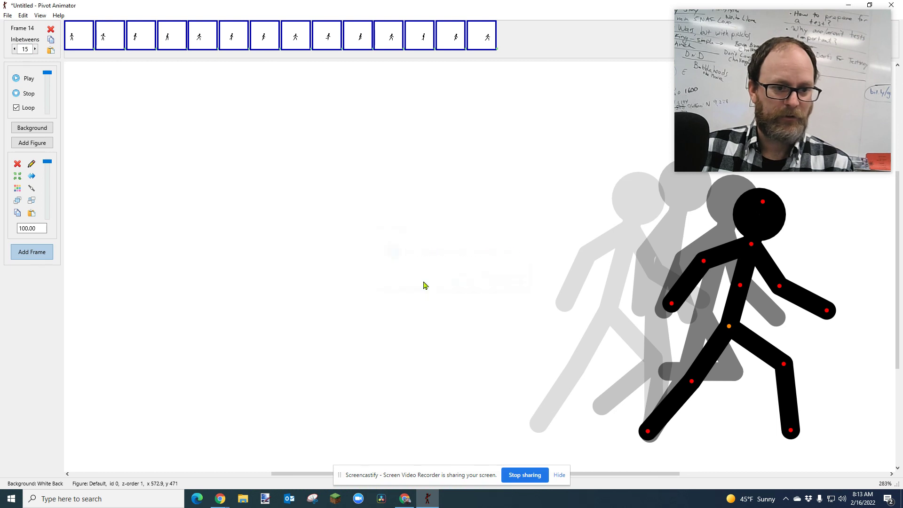
pyautogui.press('Return')
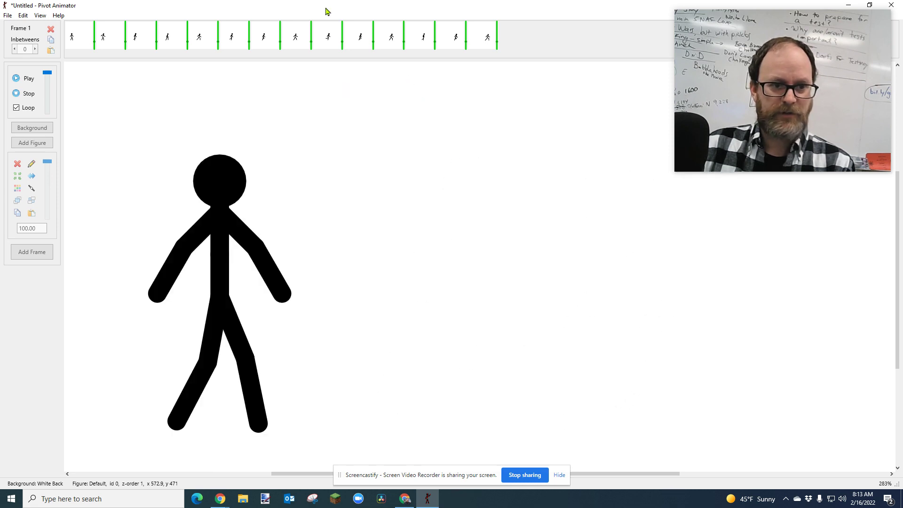
# Step: Stop playback and show frame 9, comparing it with neighbouring frames 8 and 10
pyautogui.click(36, 96)
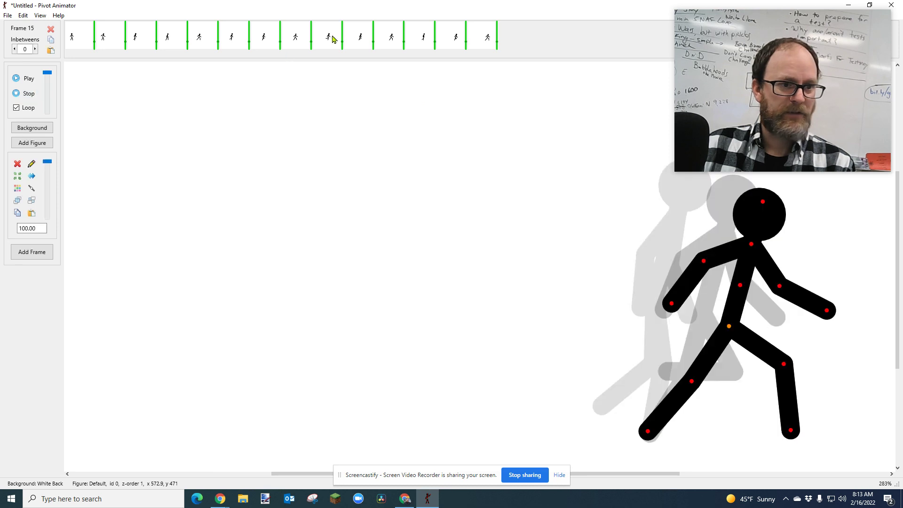
pyautogui.click(328, 37)
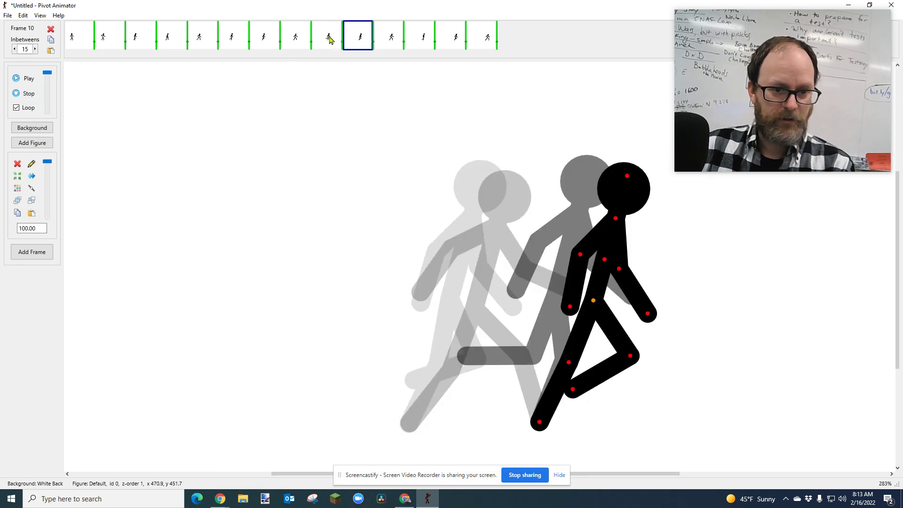
pyautogui.click(328, 38)
pyautogui.press('Left')
pyautogui.press('Right')
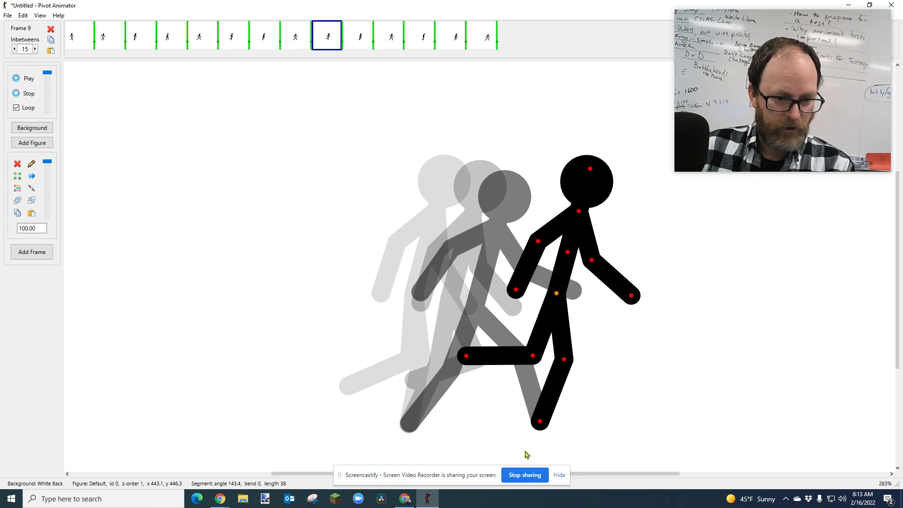
pyautogui.click(559, 475)
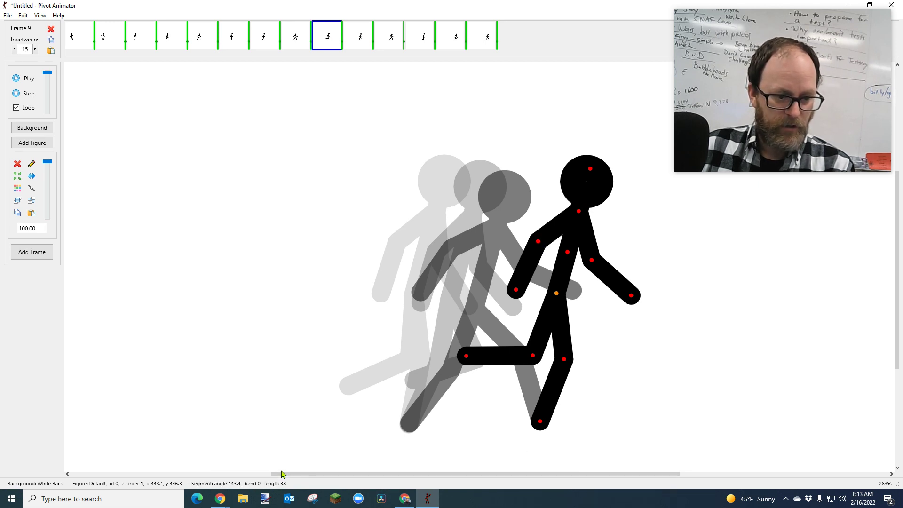
# Step: Step between frames 9 and 12 to review the running poses, ending back near frame 10
pyautogui.press('Right')
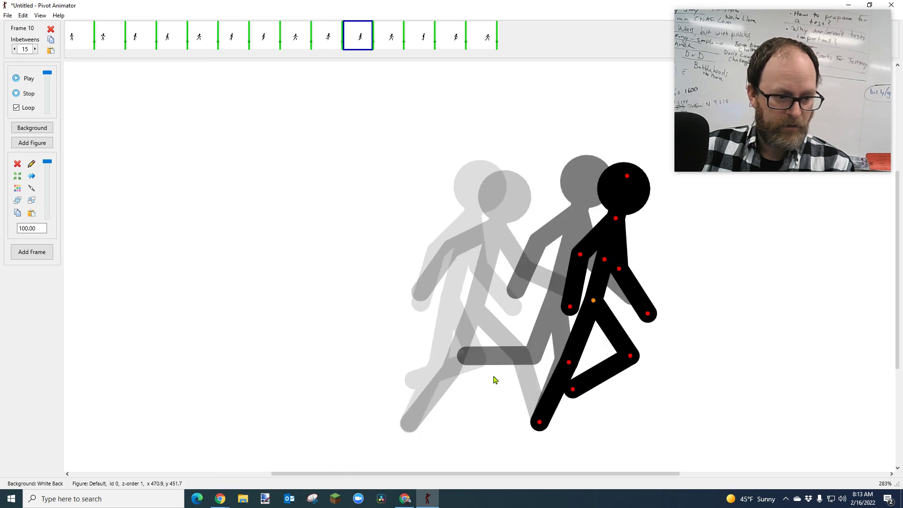
pyautogui.press('Left')
pyautogui.press('Right')
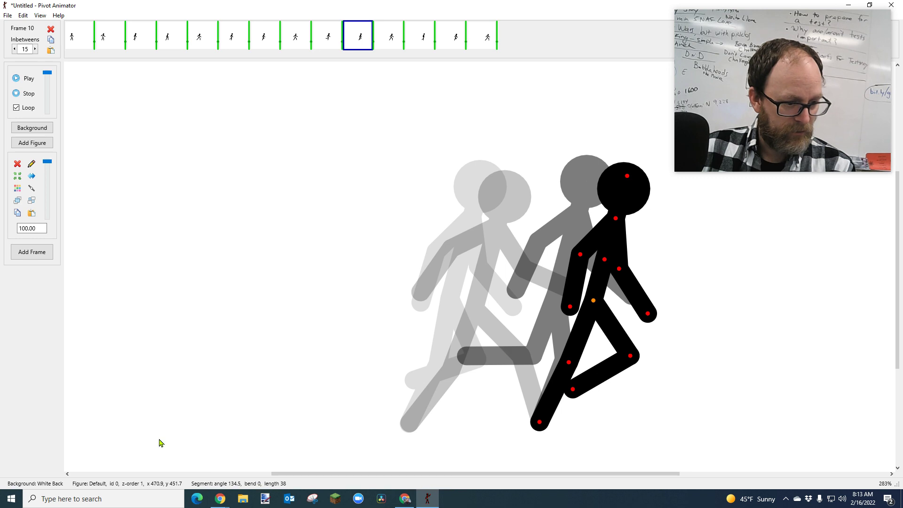
pyautogui.press('Right')
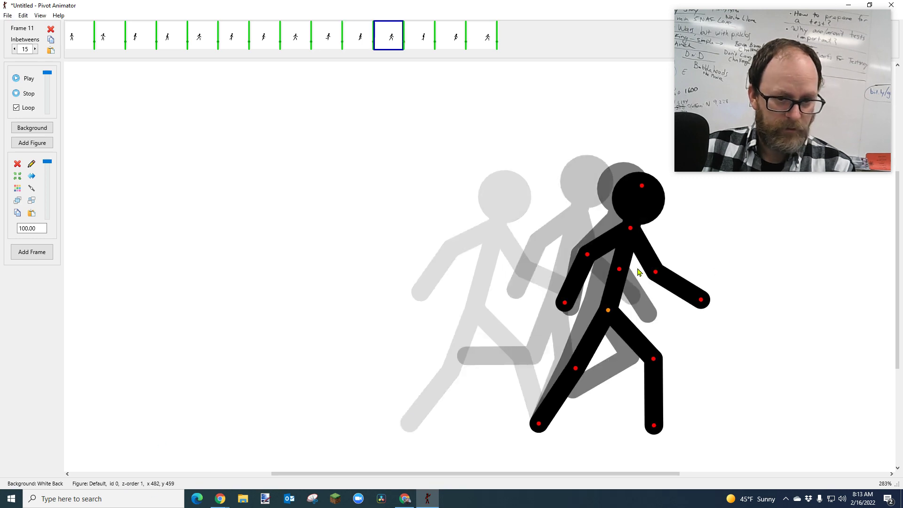
pyautogui.press('Right')
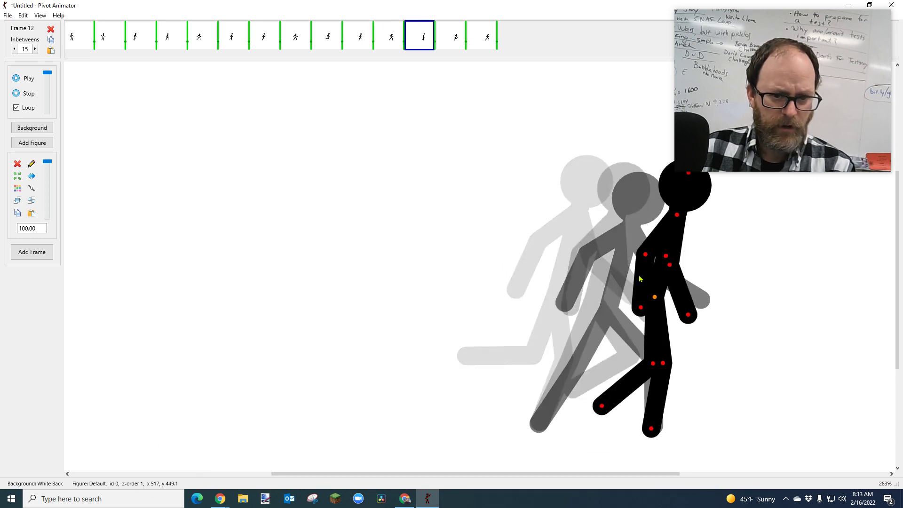
pyautogui.press('Left')
pyautogui.press('Left')
pyautogui.press('Right')
pyautogui.press('Right')
pyautogui.press('Left')
pyautogui.press('Left')
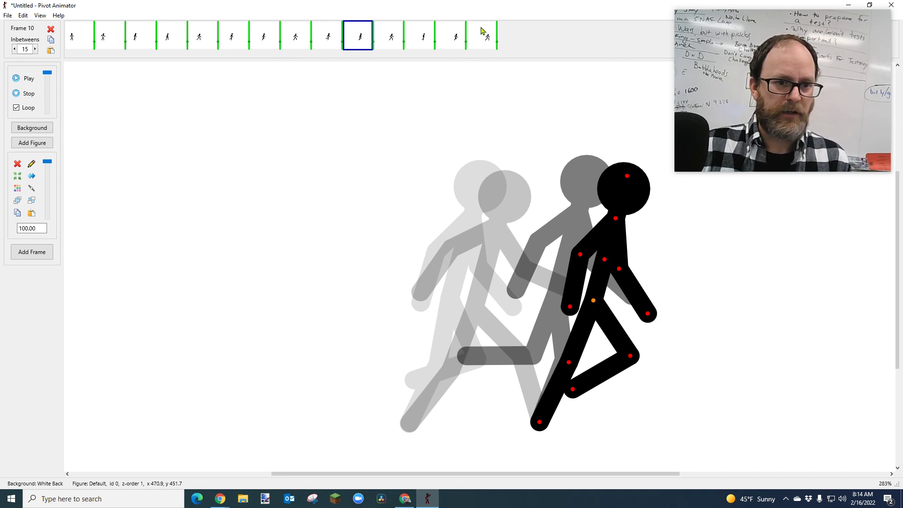
# Step: Move frame 14's figure to the canvas's left side and add it as frame 15
pyautogui.click(483, 38)
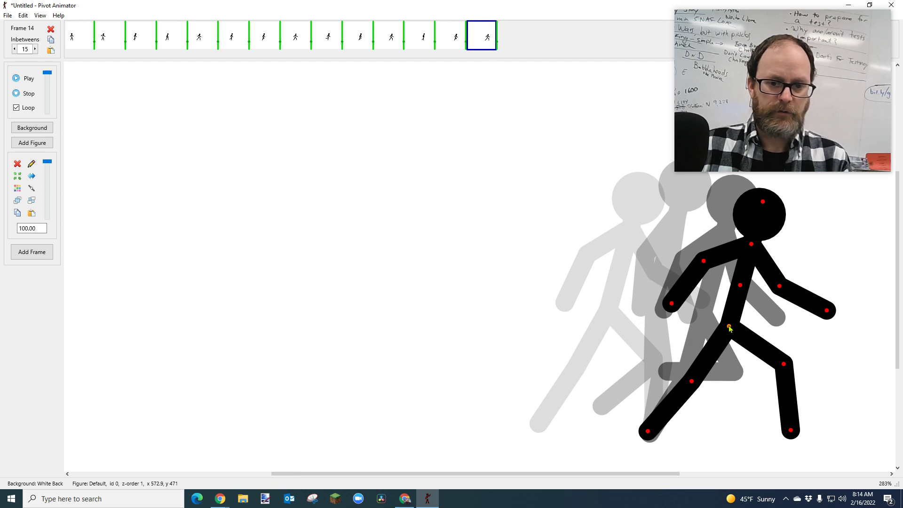
pyautogui.moveTo(729, 328); pyautogui.dragTo(258, 331)
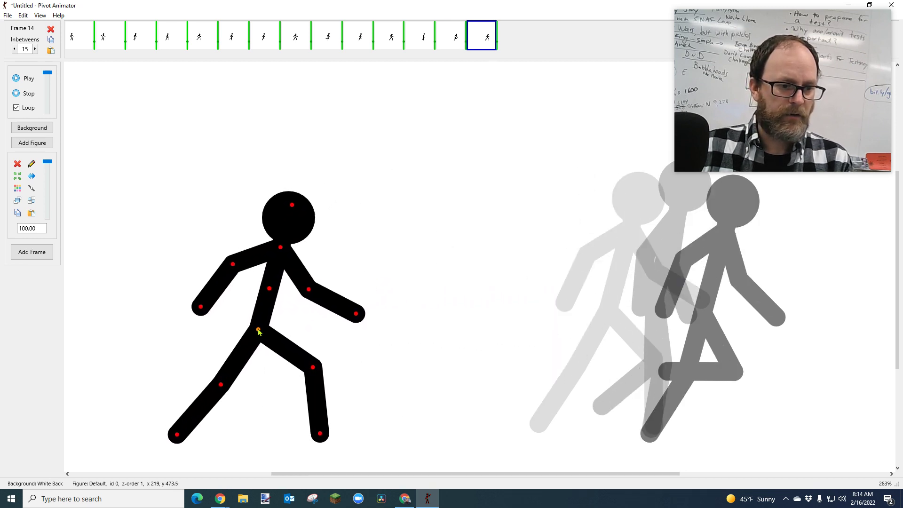
pyautogui.press('Return')
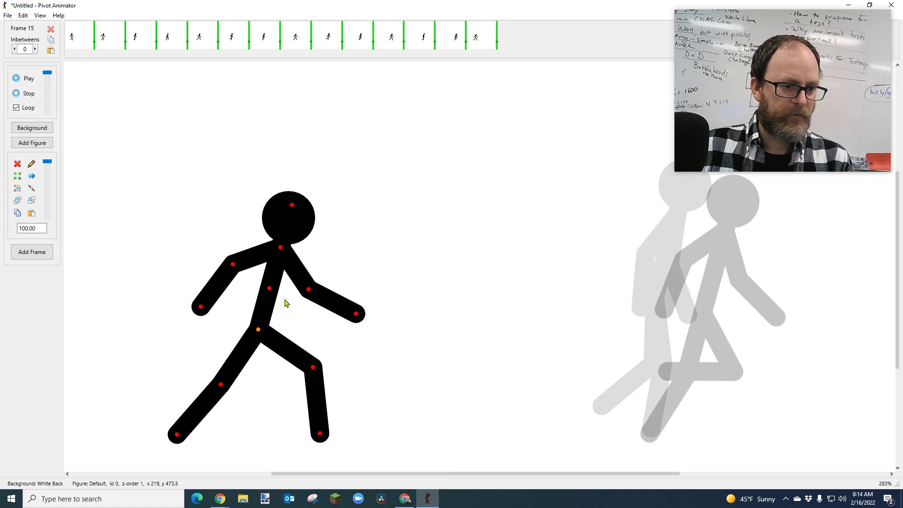
# Step: Shift the figure up, swing the right leg forward and forearm down, then add frame 16
pyautogui.moveTo(258, 331); pyautogui.dragTo(276, 296)
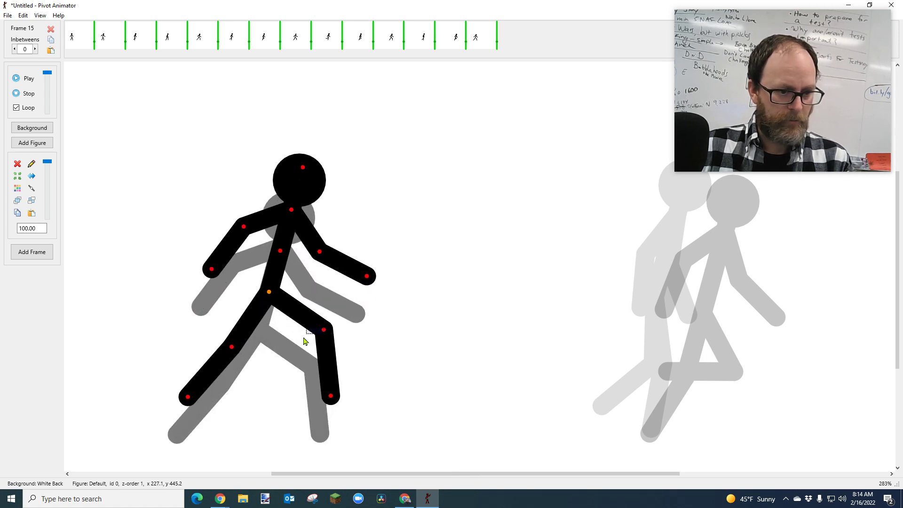
pyautogui.moveTo(324, 329); pyautogui.dragTo(290, 356)
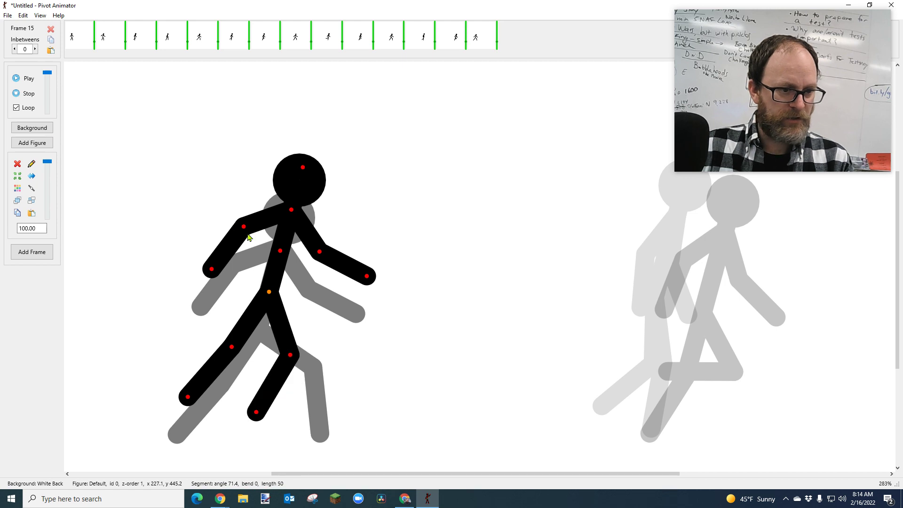
pyautogui.moveTo(244, 229); pyautogui.dragTo(244, 246)
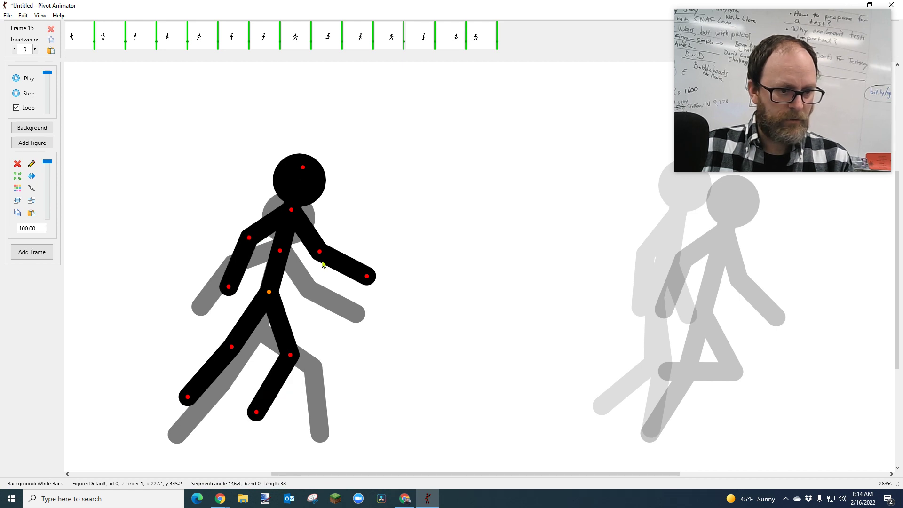
pyautogui.press('Return')
# Step: Move frame 16's figure up-right and tilt it forward, letting the upper arm hang down
pyautogui.moveTo(269, 292); pyautogui.dragTo(304, 238)
pyautogui.moveTo(301, 204); pyautogui.dragTo(361, 257)
pyautogui.moveTo(304, 190); pyautogui.dragTo(326, 231)
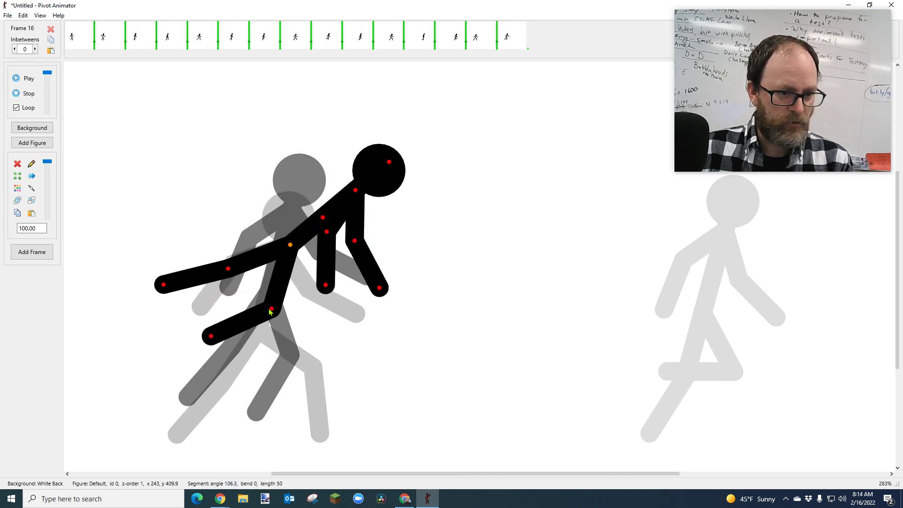
# Step: Add frames that lift the figure up and right and rotate it head-down into the flip
pyautogui.moveTo(271, 311); pyautogui.dragTo(254, 301)
pyautogui.hotkey('ctrl', 'f')
pyautogui.moveTo(290, 245); pyautogui.dragTo(353, 238)
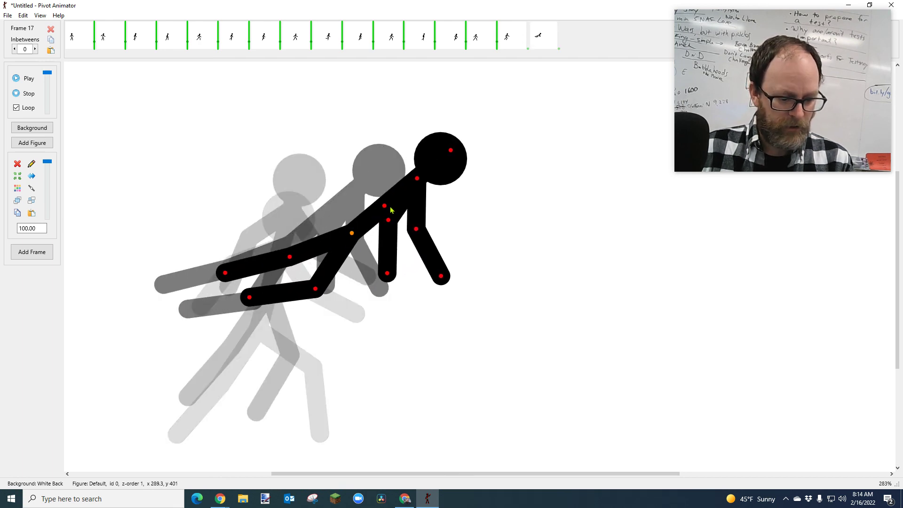
pyautogui.moveTo(390, 209); pyautogui.dragTo(389, 255)
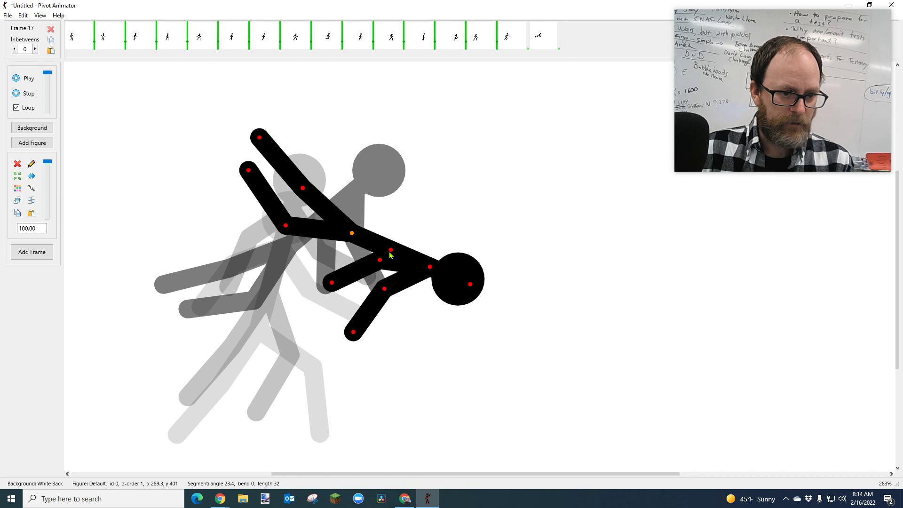
pyautogui.hotkey('ctrl', 'f')
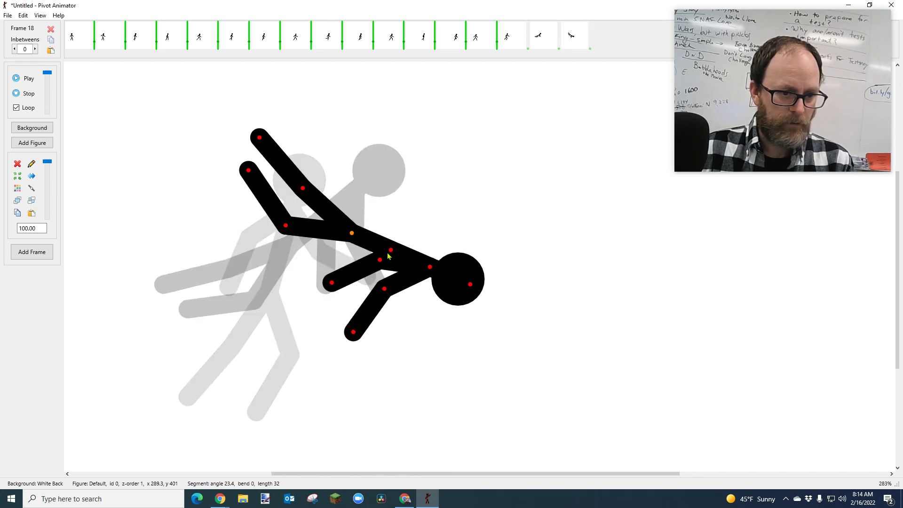
pyautogui.moveTo(390, 254); pyautogui.dragTo(419, 268)
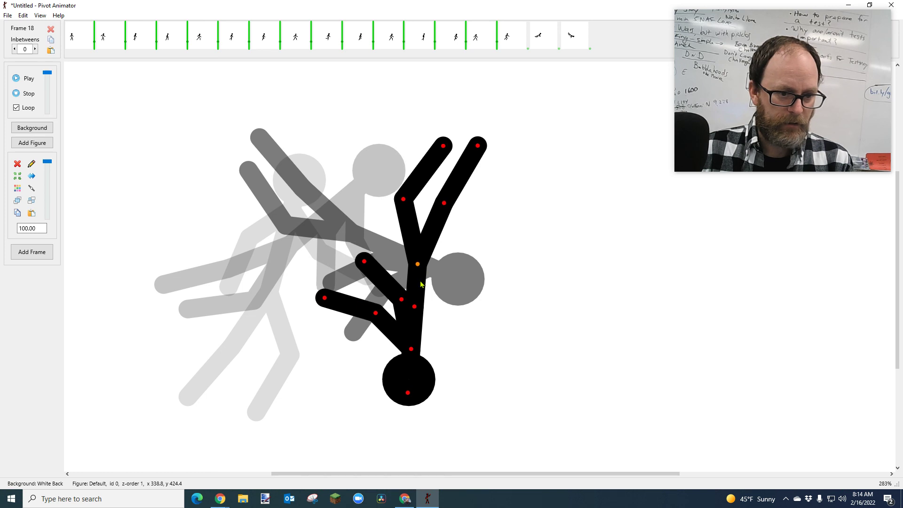
pyautogui.hotkey('ctrl', 'f')
# Step: Add frames that roll the figure to lie head-left, then swing its torso upright
pyautogui.moveTo(444, 206); pyautogui.dragTo(485, 268)
pyautogui.moveTo(419, 268); pyautogui.dragTo(467, 306)
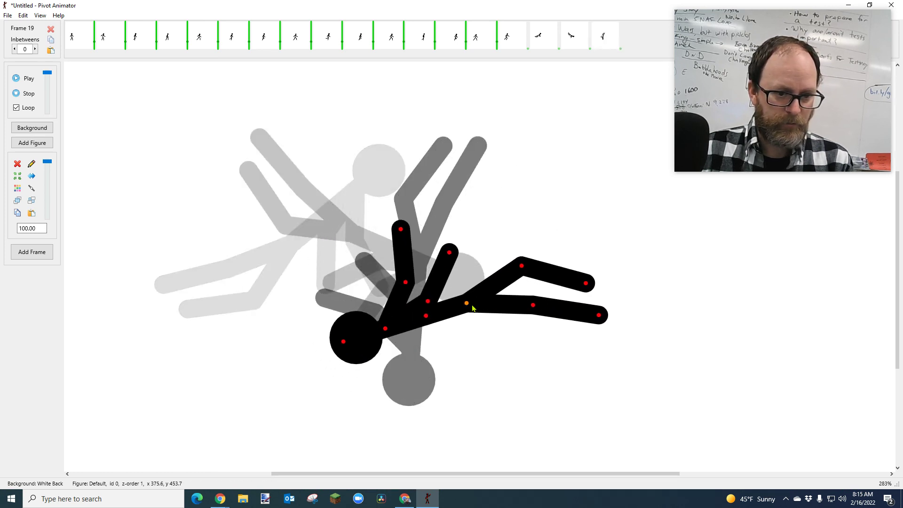
pyautogui.hotkey('ctrl', 'f')
pyautogui.moveTo(535, 311); pyautogui.dragTo(482, 368)
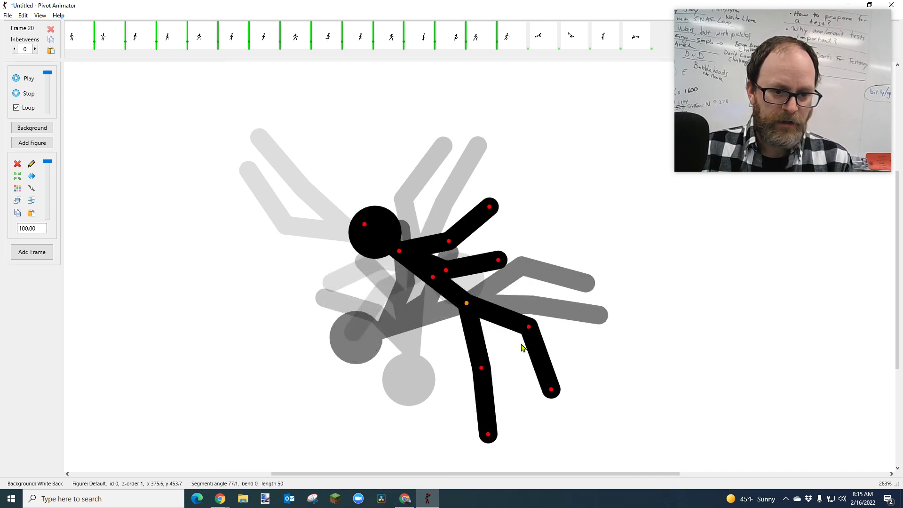
pyautogui.moveTo(433, 281); pyautogui.dragTo(455, 266)
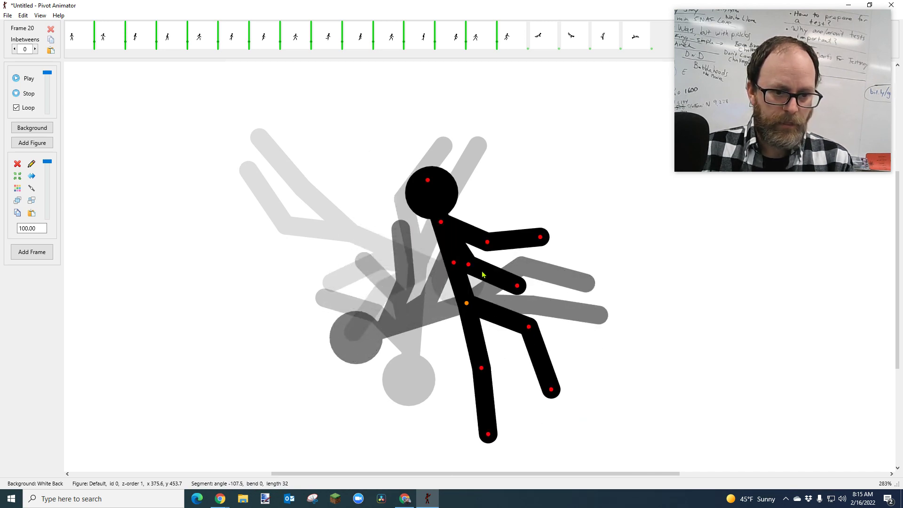
pyautogui.hotkey('ctrl', 'f')
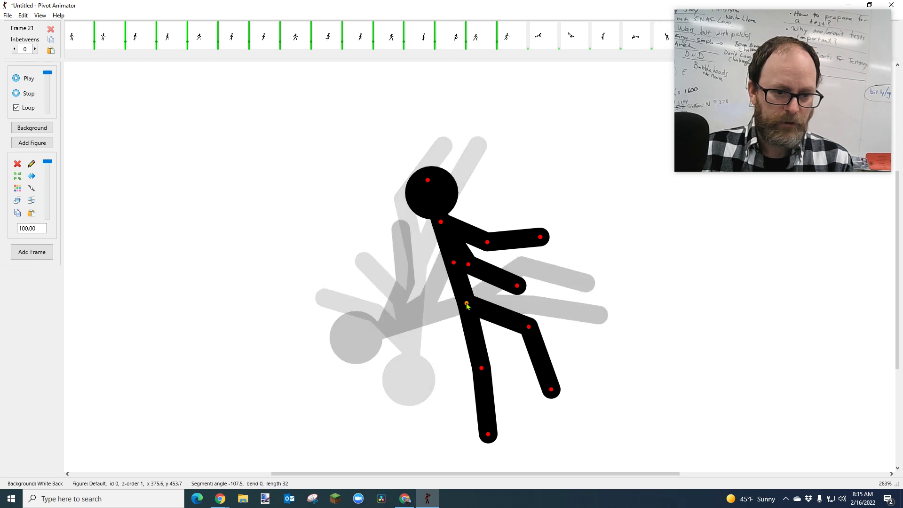
# Step: Pose the landing frame: figure shifted right, right foot planted, left arm at its side
pyautogui.moveTo(466, 305); pyautogui.dragTo(477, 312)
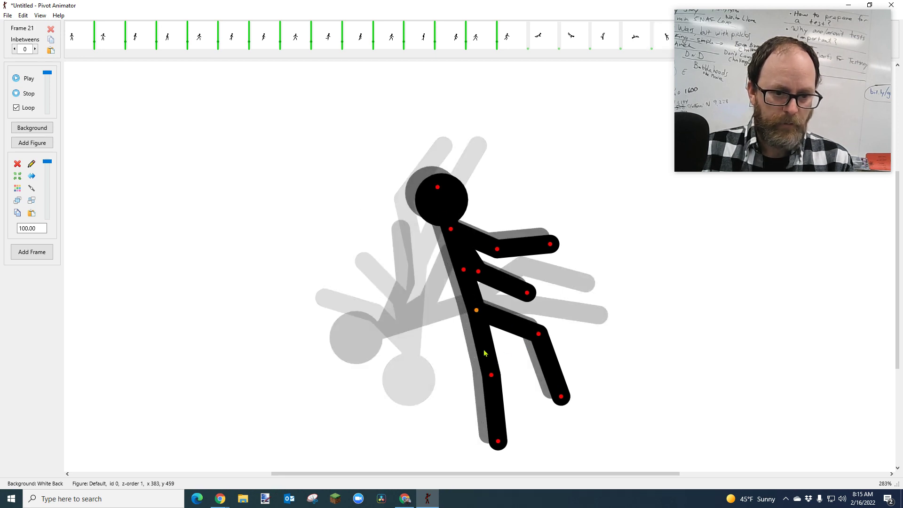
pyautogui.moveTo(491, 375); pyautogui.dragTo(468, 372)
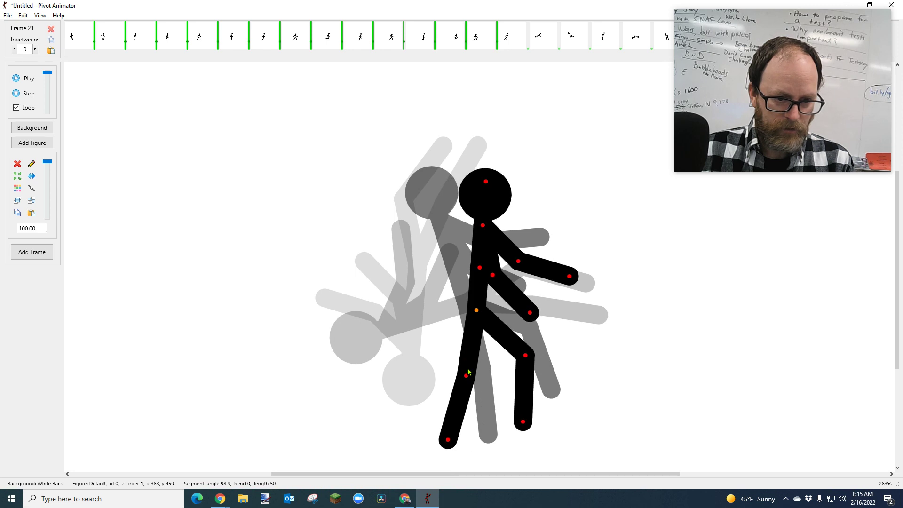
pyautogui.moveTo(476, 311); pyautogui.dragTo(520, 309)
pyautogui.moveTo(567, 352); pyautogui.dragTo(554, 364)
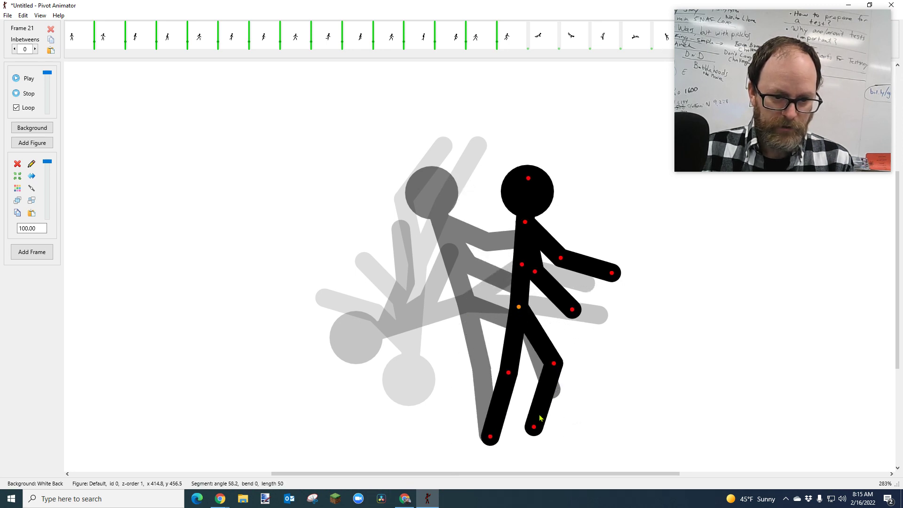
pyautogui.moveTo(534, 428); pyautogui.dragTo(568, 428)
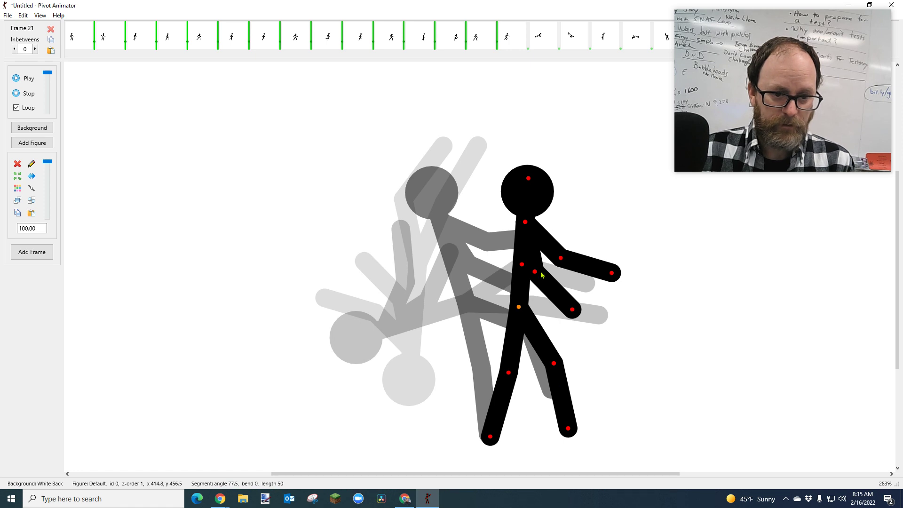
pyautogui.moveTo(535, 273); pyautogui.dragTo(475, 264)
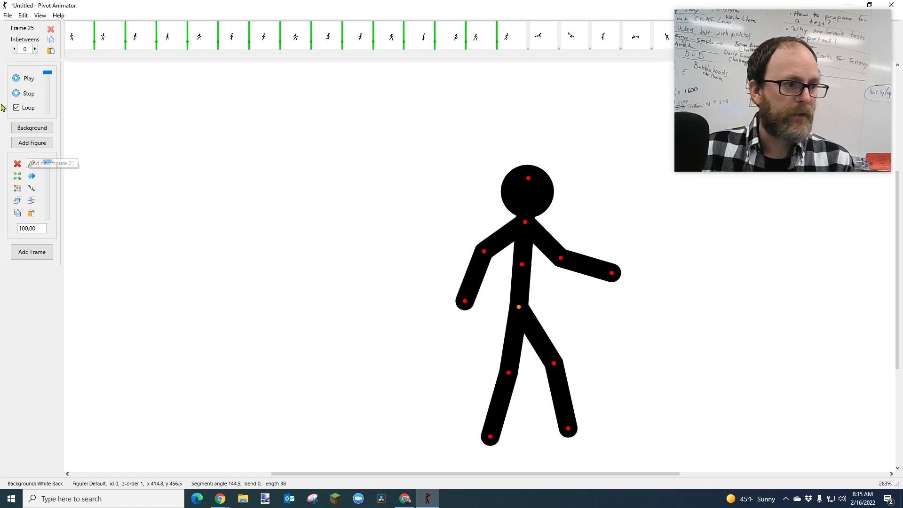
# Step: Play the animation on loop to watch the run-walk cycle and the new flip
pyautogui.click(21, 83)
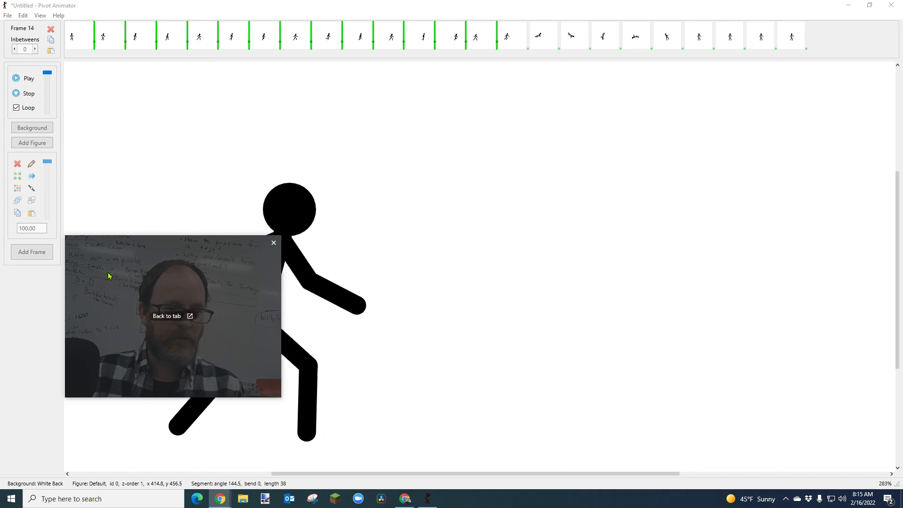
pyautogui.moveTo(100, 282); pyautogui.dragTo(728, 113)
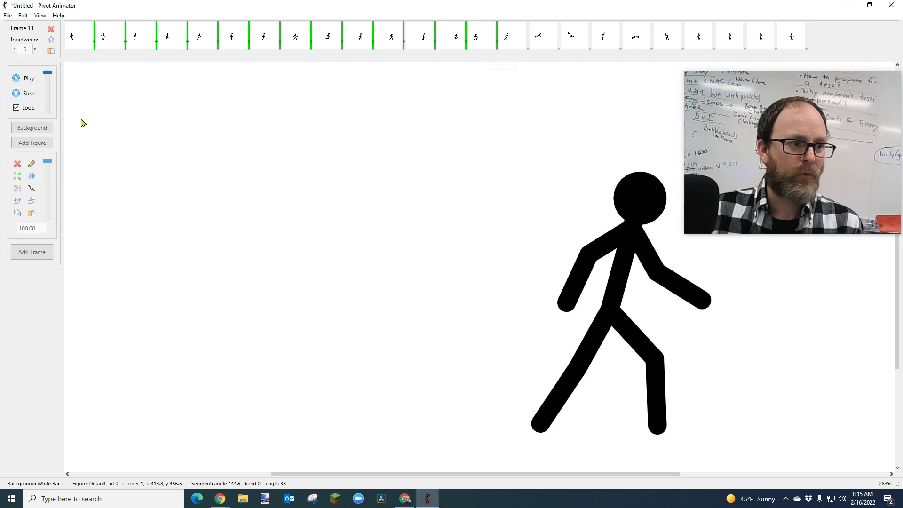
# Step: Stop playback and compare the poses in frames 15 and 16
pyautogui.click(28, 99)
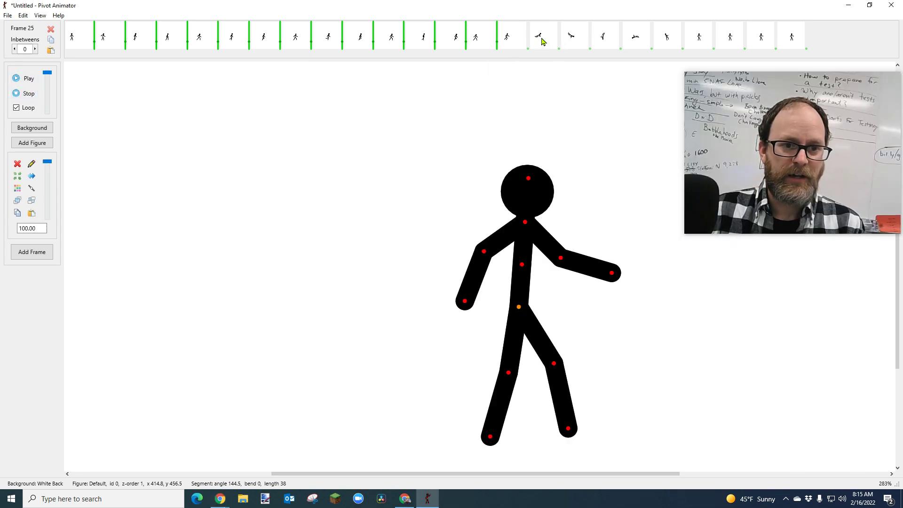
pyautogui.click(540, 36)
pyautogui.click(512, 43)
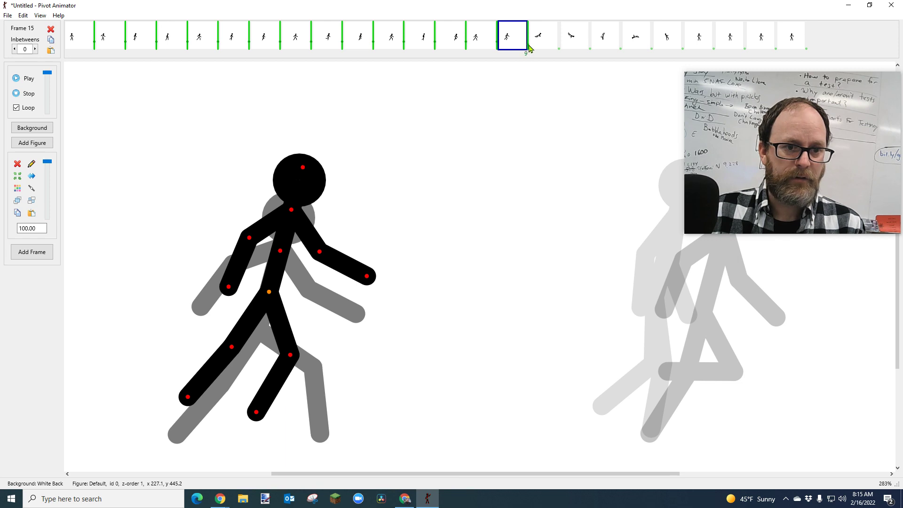
# Step: Select frames 16 through 24 and apply 15 inbetweens to all of them
pyautogui.click(546, 43)
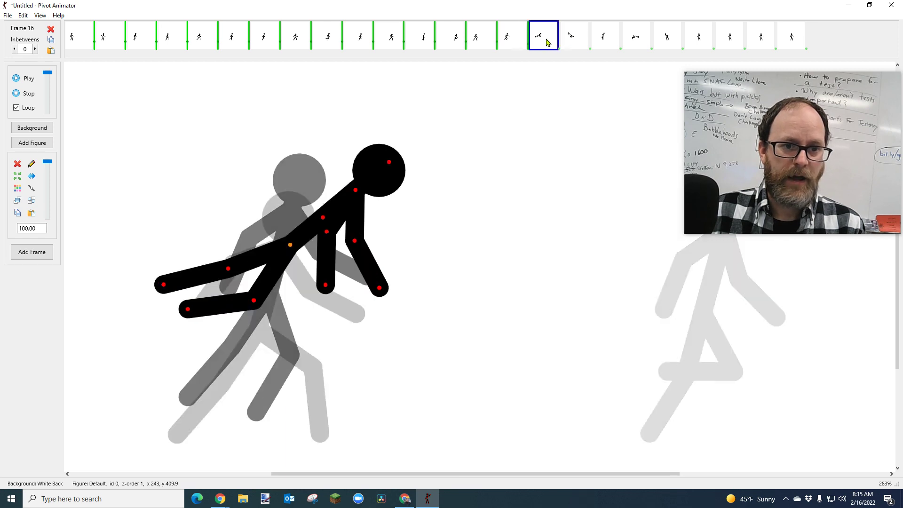
pyautogui.keyDown('shift'); pyautogui.click(793, 40); pyautogui.keyUp('shift')
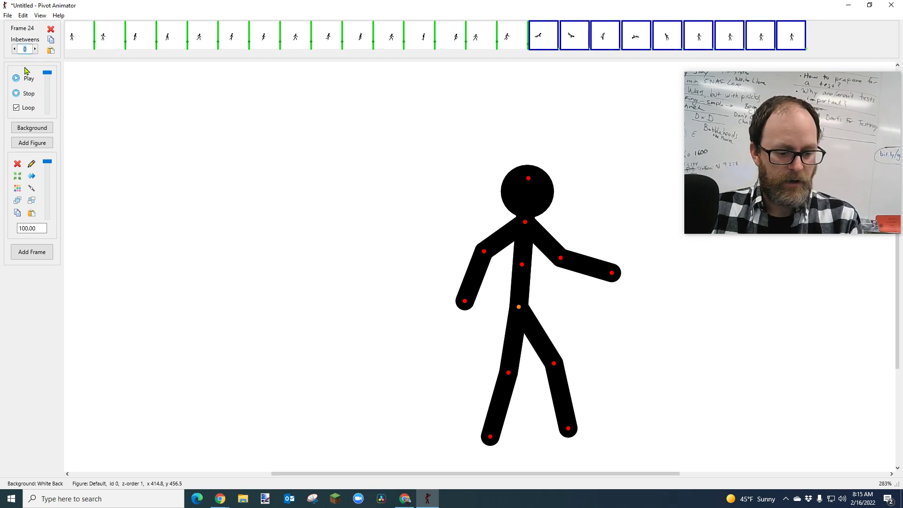
pyautogui.click(31, 251)
pyautogui.click(469, 280)
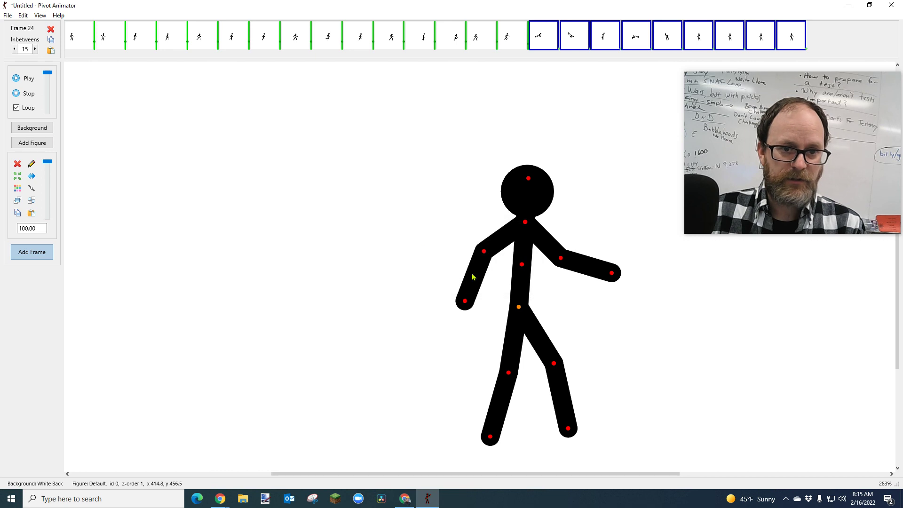
# Step: Play the animation from frame 14 to check the smoothed flip and landing
pyautogui.click(487, 39)
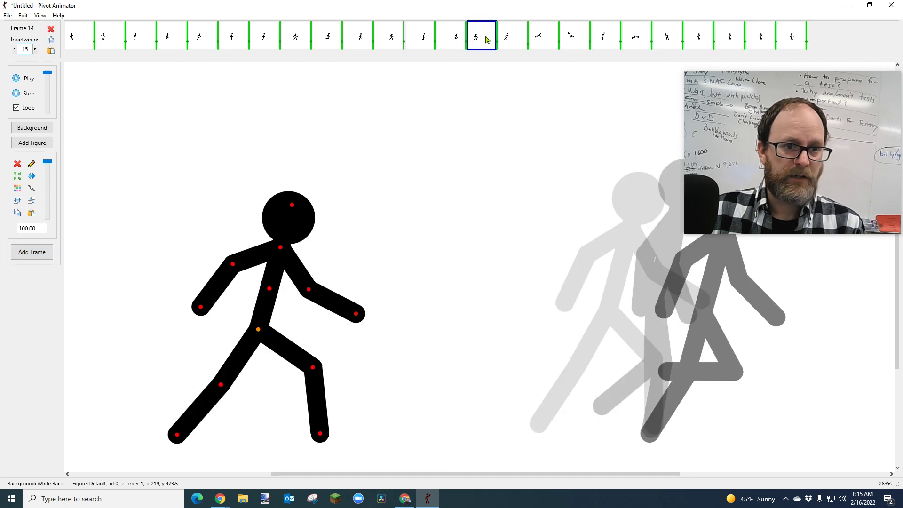
pyautogui.click(513, 39)
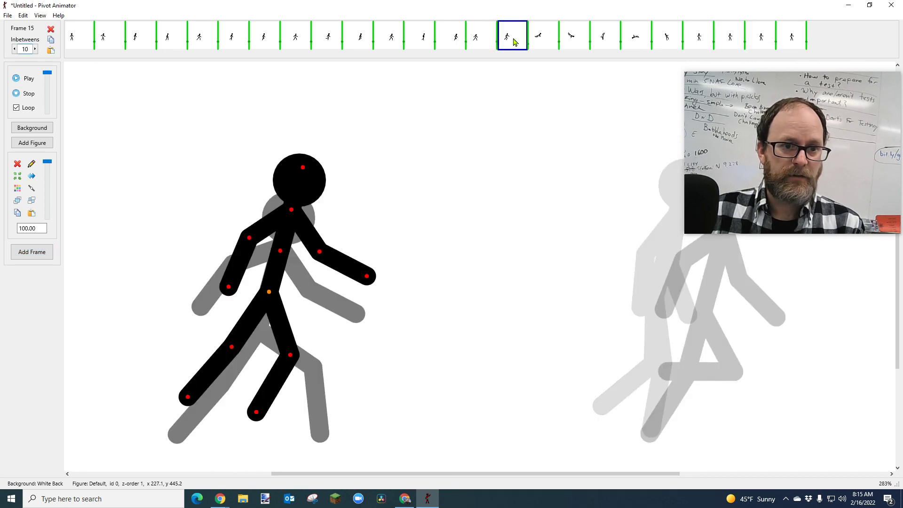
pyautogui.click(479, 44)
pyautogui.click(18, 78)
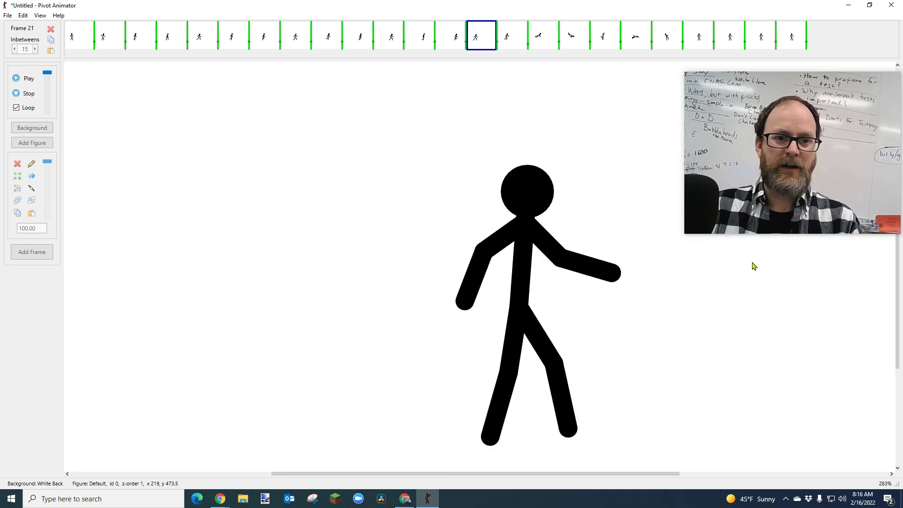
# Step: Stop playback, leaving the editor on frame 14's walking pose
pyautogui.moveTo(779, 173)
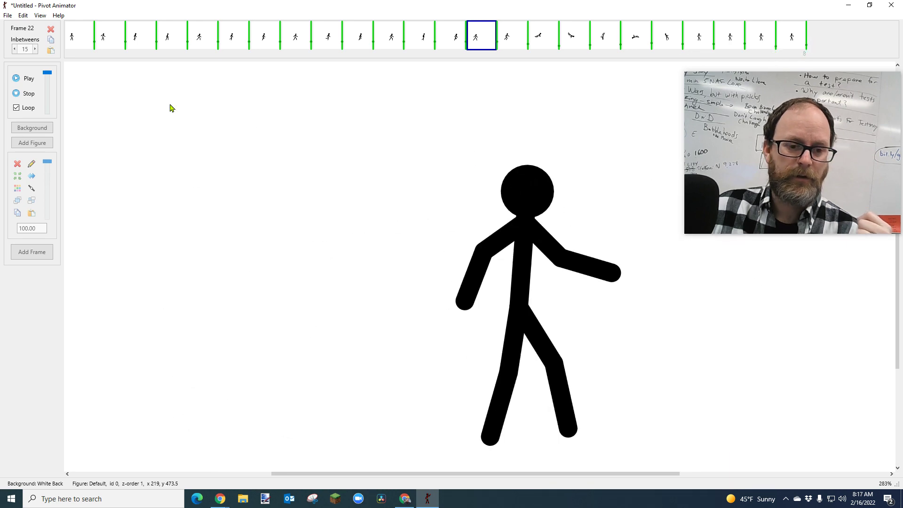
pyautogui.click(27, 92)
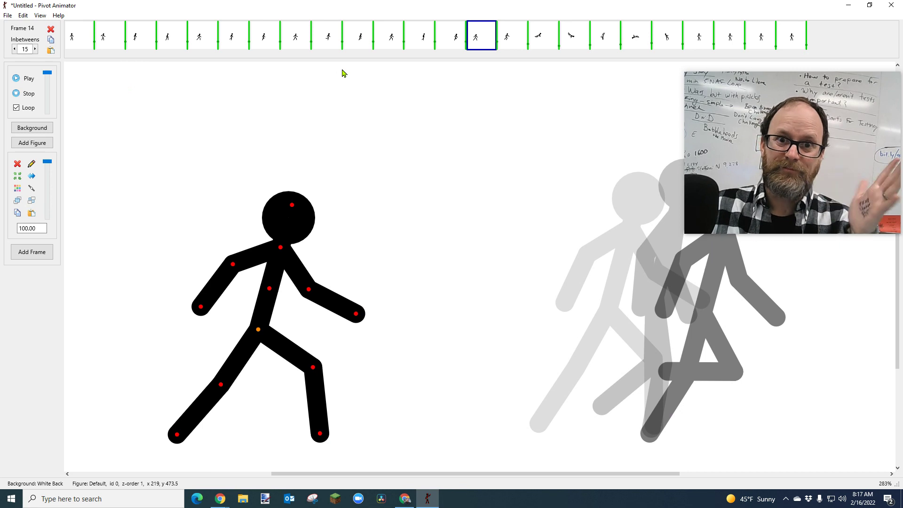